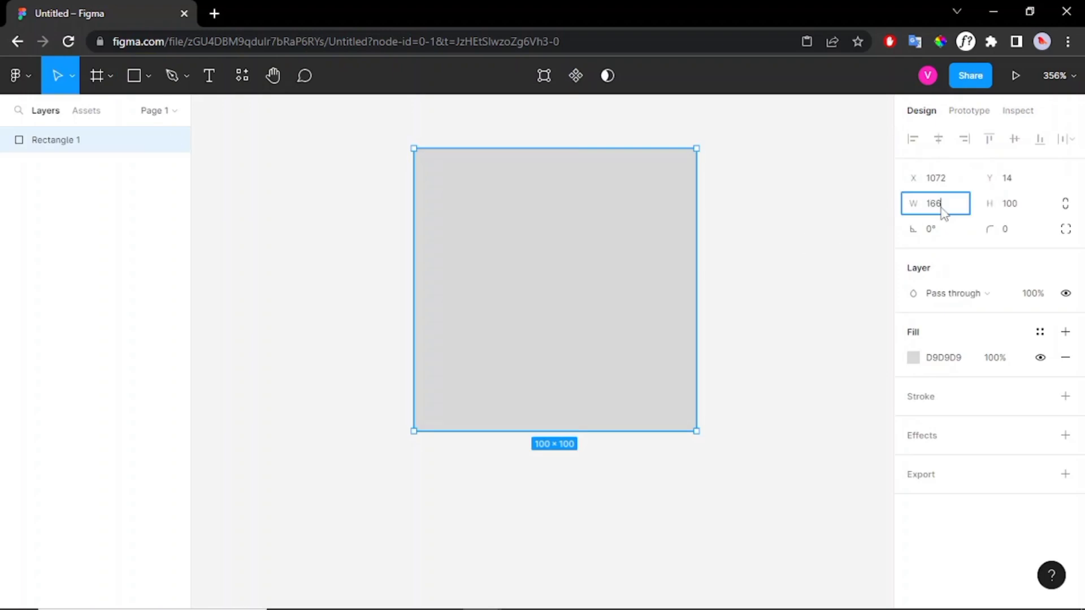
Step: Size the rectangle to W 166 × H 106 and reposition it on the canvas
key("Return")
type("6")
key("Return")
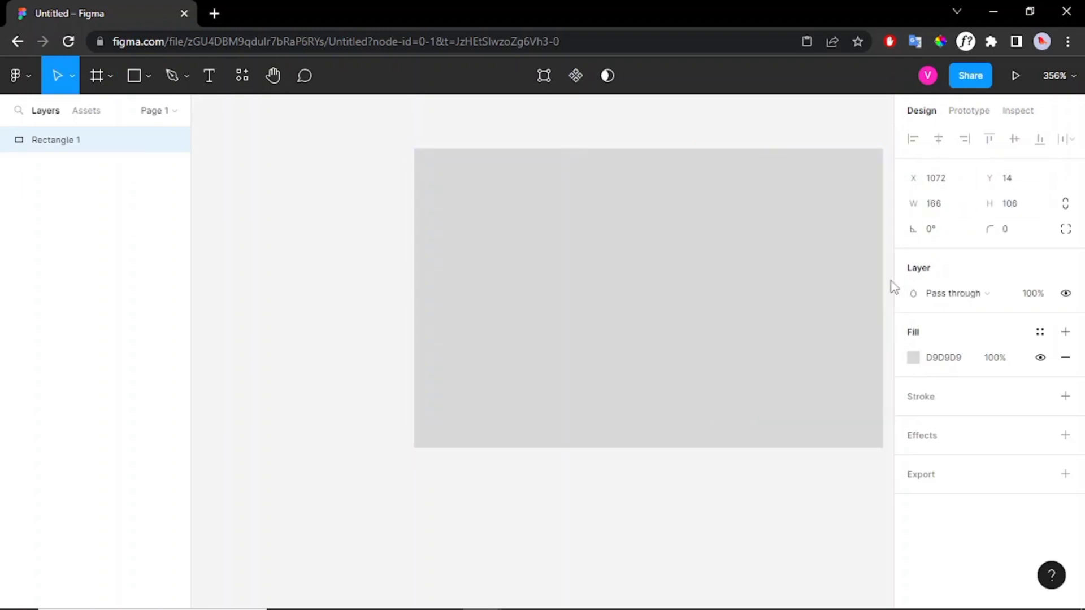
left_click_drag(717, 313, 681, 324)
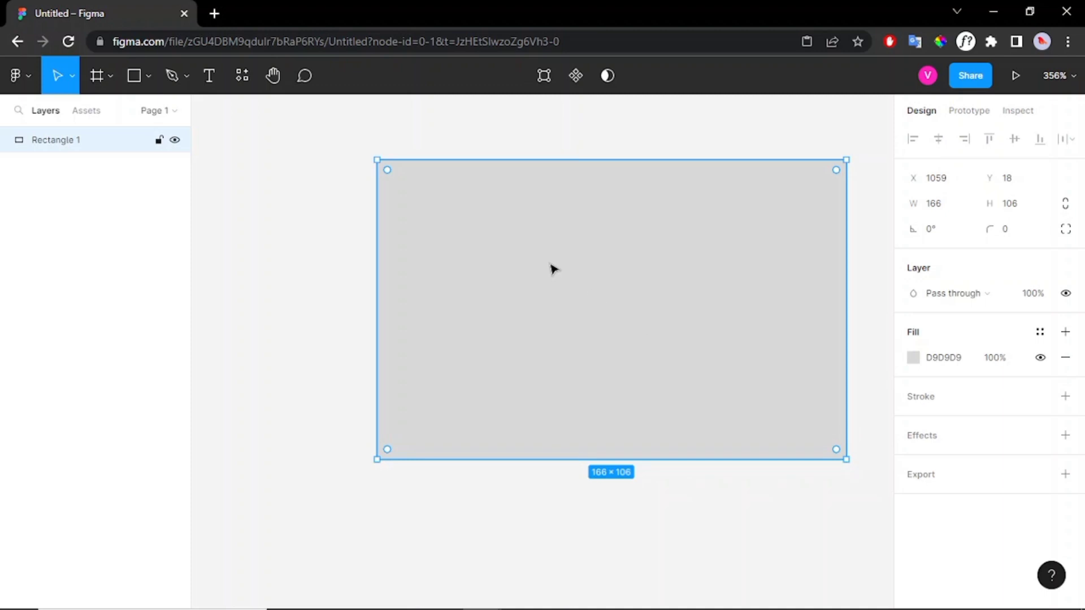
key("Escape")
Step: Pen-draw a triangle over the rectangle's lower-left half and fill it with the front style
key("p")
left_click(378, 162)
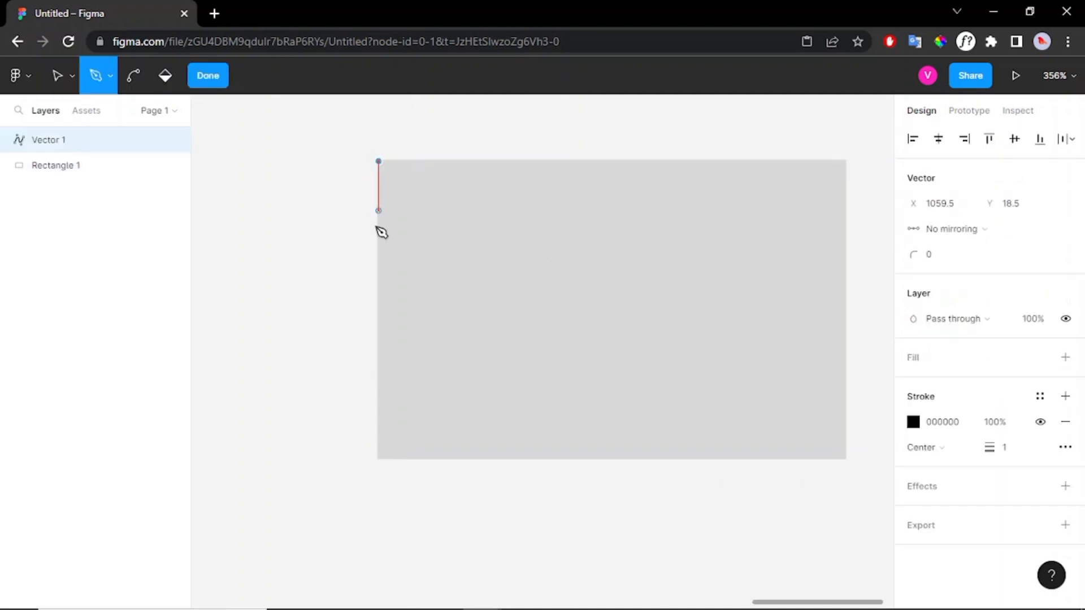
left_click(379, 458)
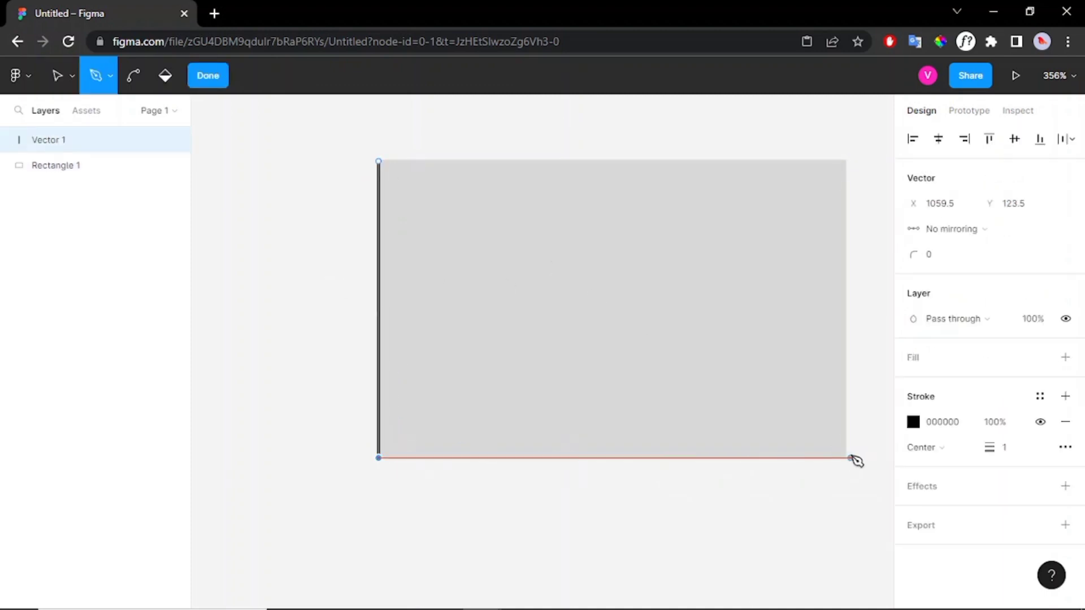
left_click(845, 459)
left_click(378, 162)
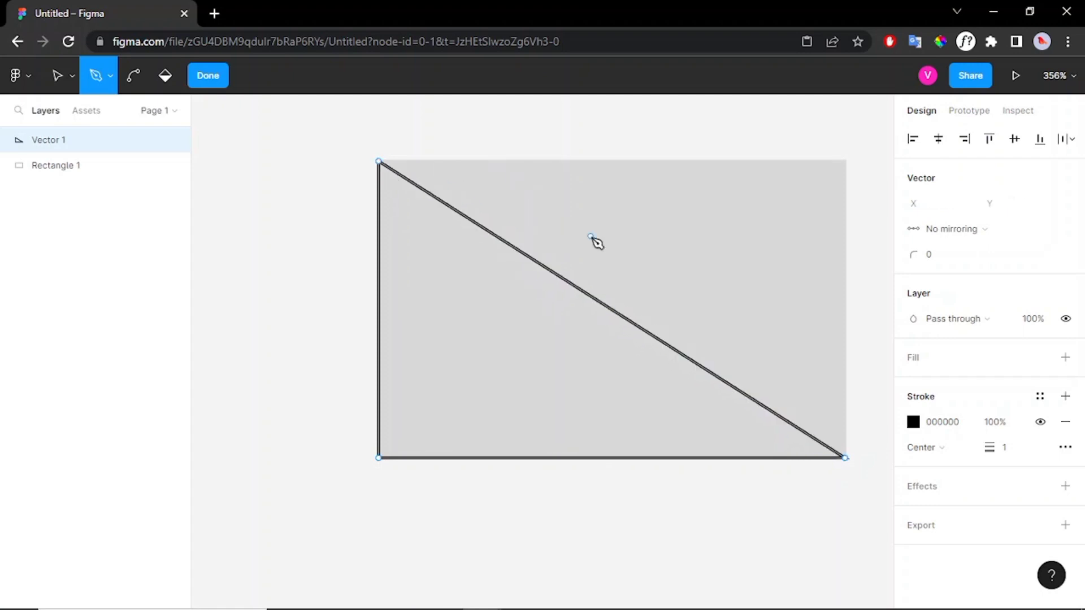
key("Escape")
left_click(1041, 372)
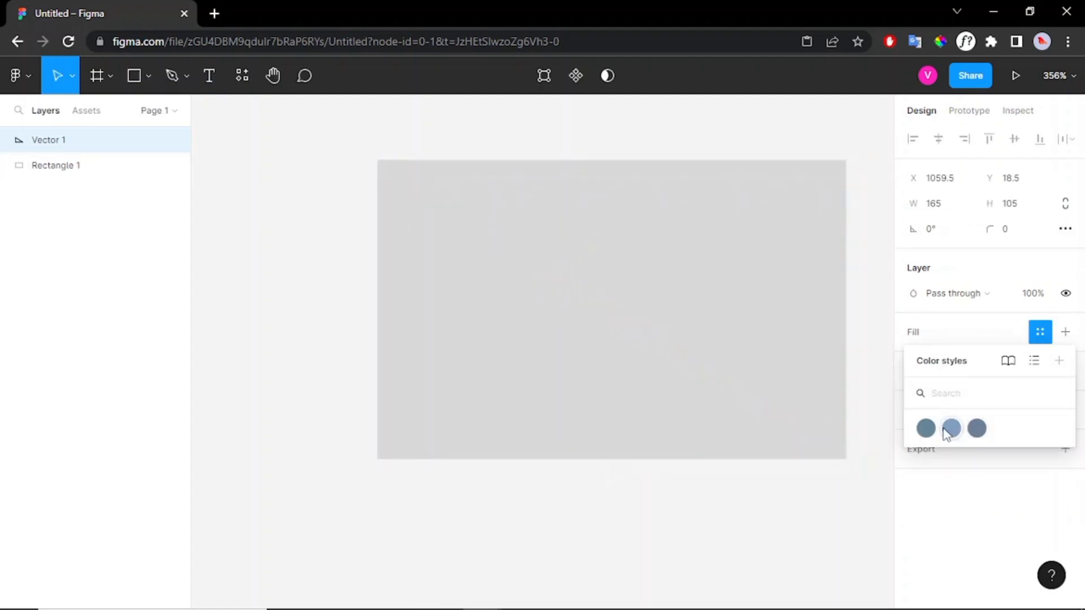
left_click(951, 428)
Step: Apply the bg colour style to the background rectangle
key("Tab")
left_click(913, 357)
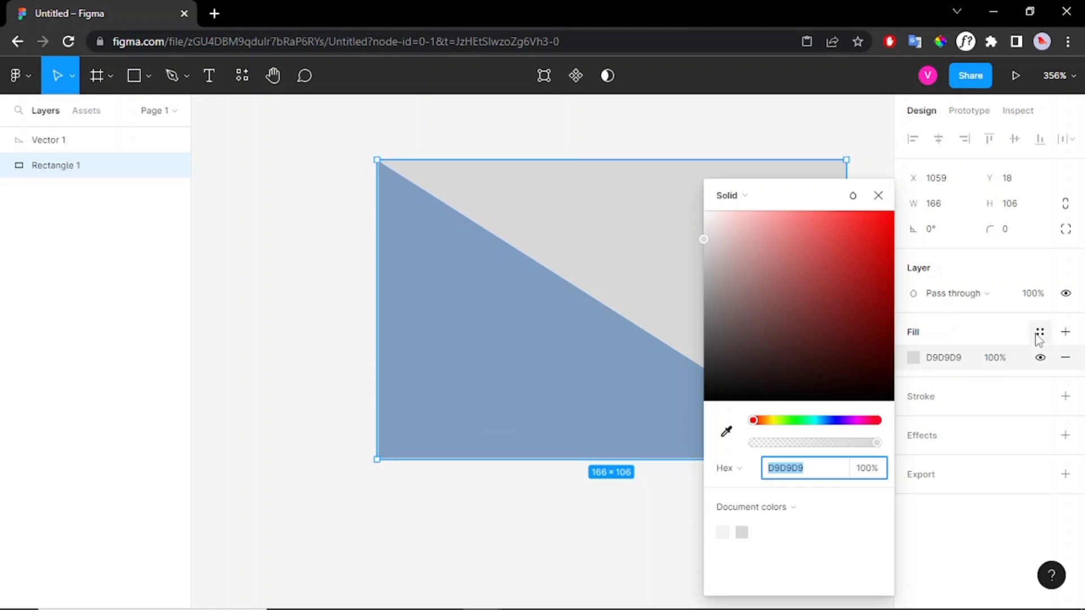
left_click(1040, 331)
left_click(925, 439)
Step: Duplicate the triangle, flip the copy horizontally (Shift+H), and reorder the triangle layers
left_click(642, 371)
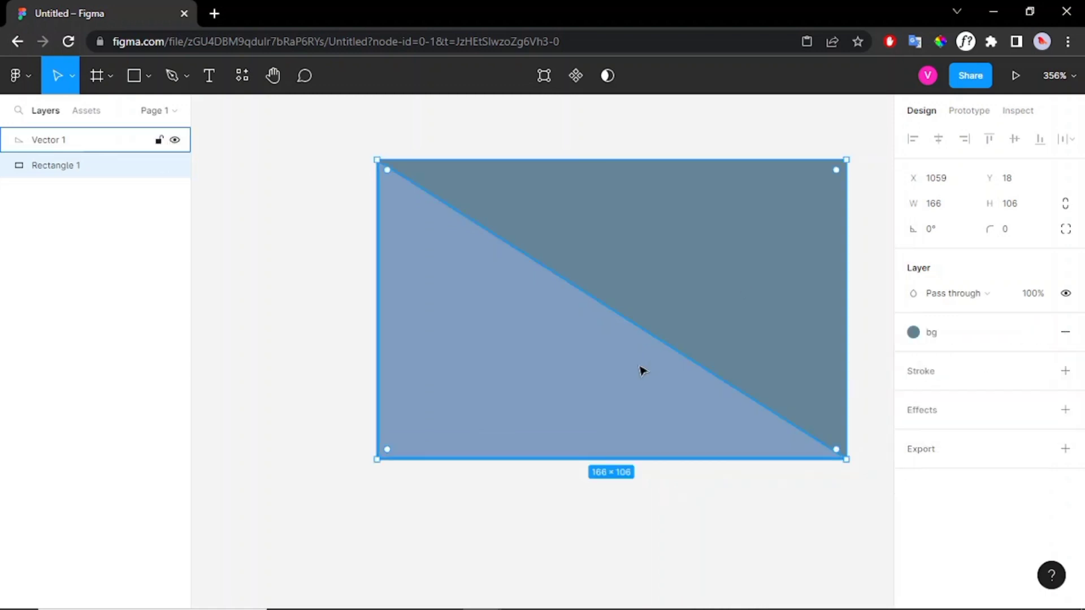
key("ctrl+d")
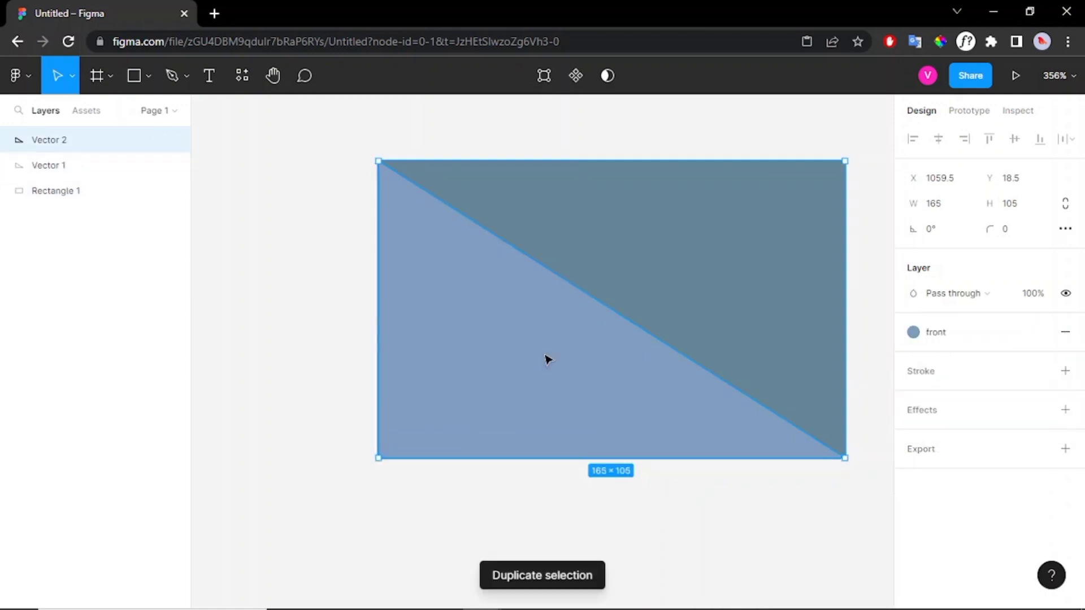
key("shift+h")
left_click(531, 304)
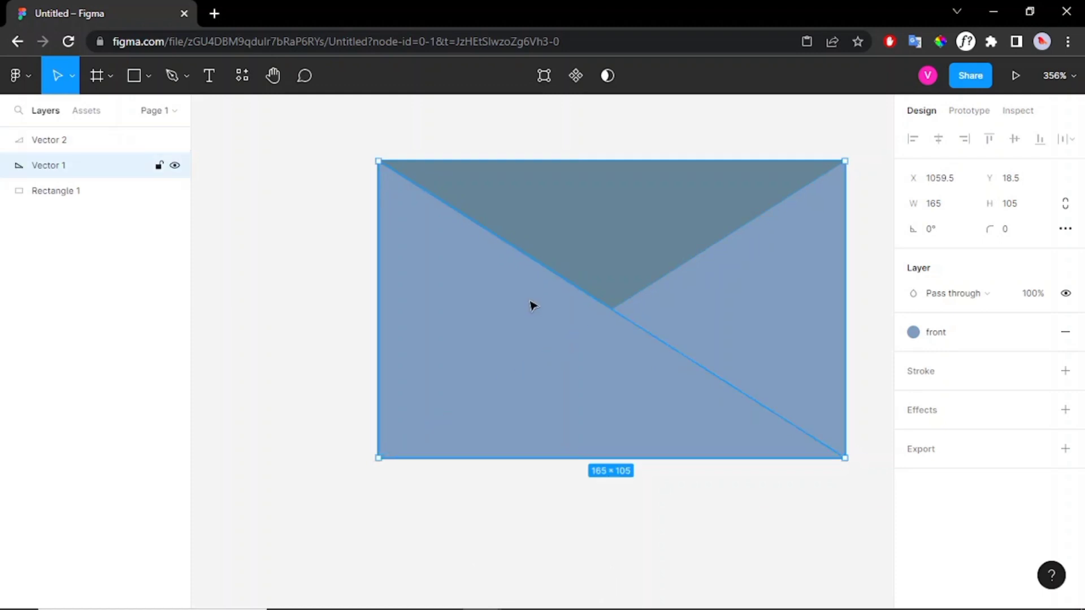
key("ctrl+bracketleft")
key("ctrl+shift+bracketright")
Step: Fill the flipped triangle copy with the frontl colour style
left_click(791, 347)
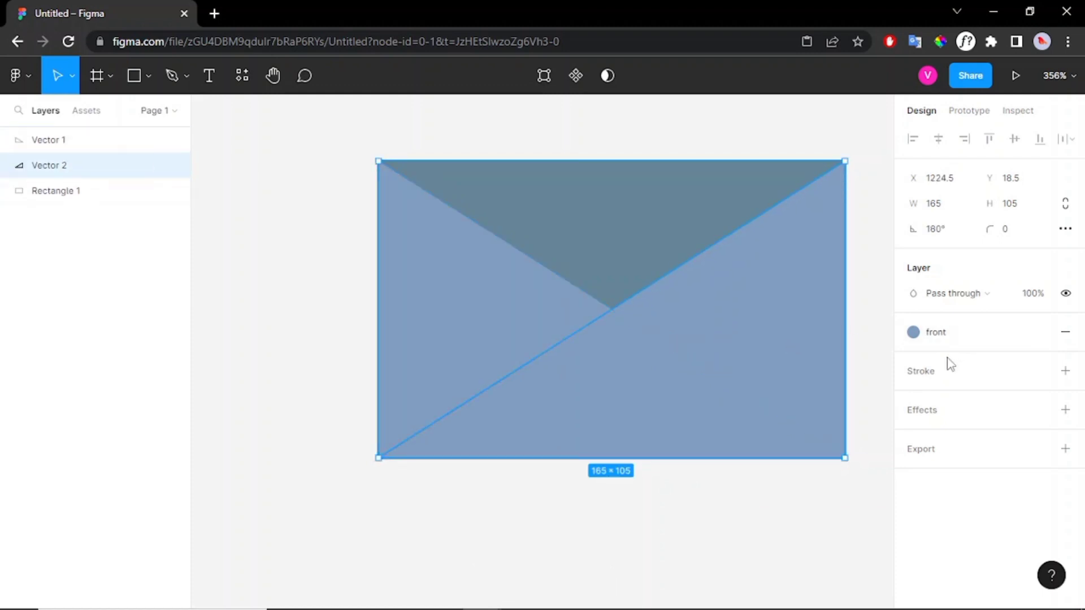
left_click(1040, 330)
left_click(1039, 332)
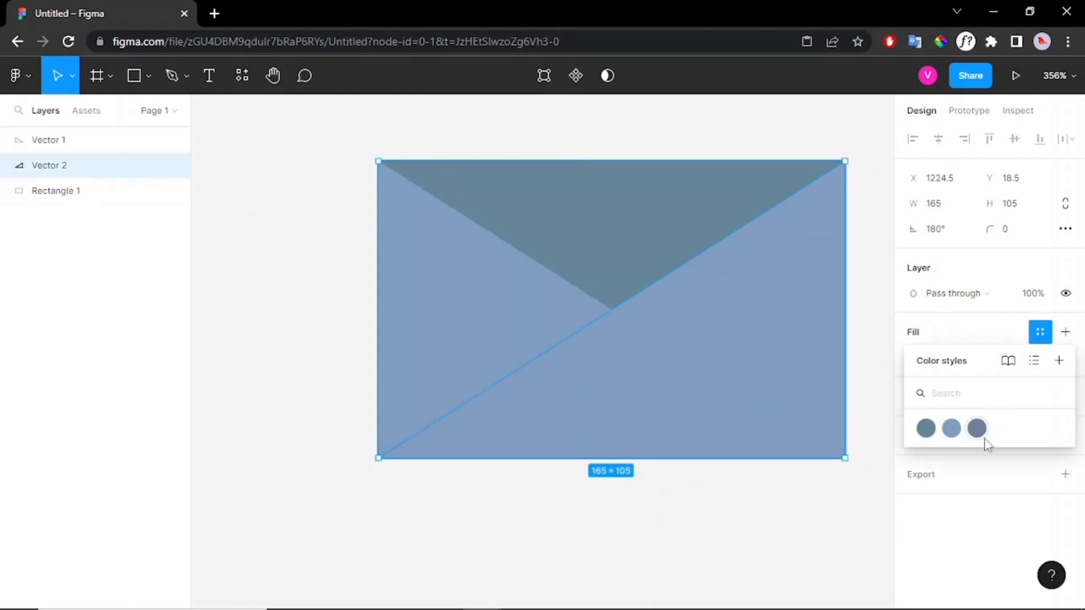
left_click(984, 438)
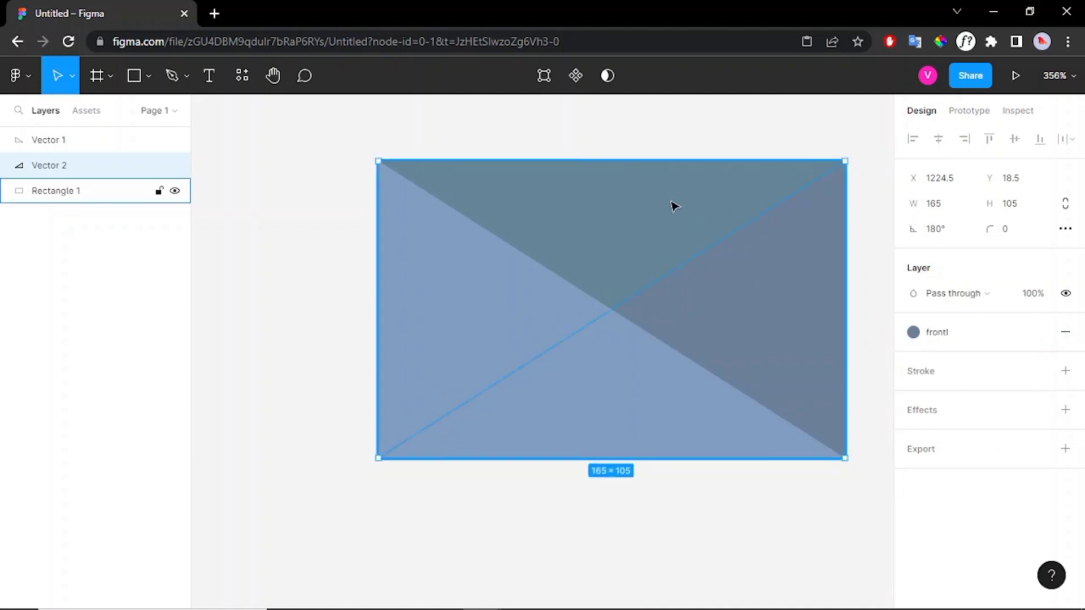
scroll(676, 207, "down", 1, "ctrl")
scroll(729, 277, "up", 1)
scroll(753, 332, "up", 2)
Step: Wrap all three envelope layers in a frame and extend it upward
key("ctrl+a")
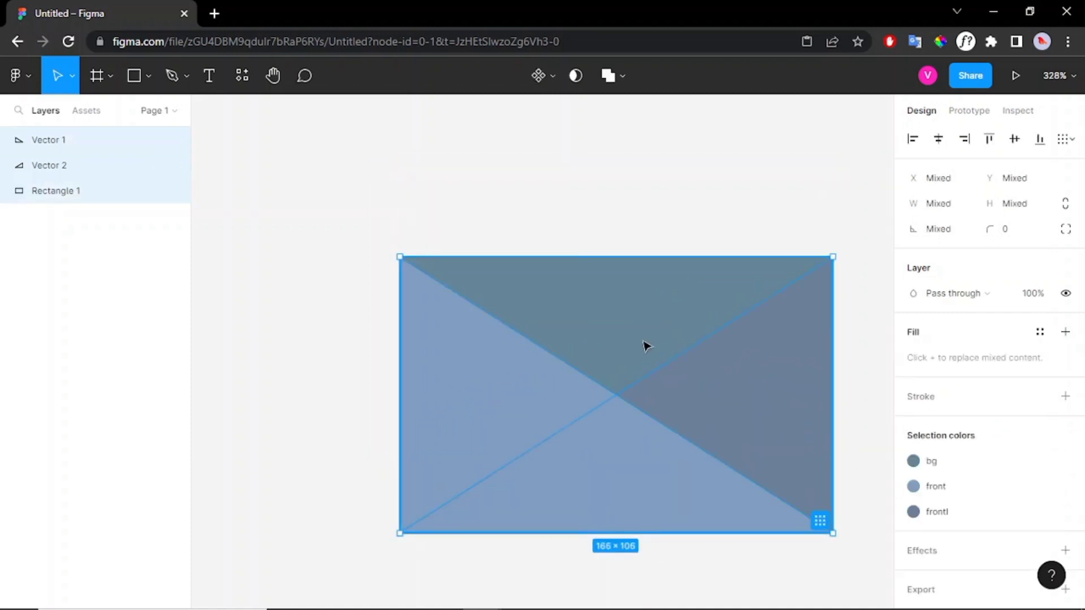
right_click(617, 337)
left_click(728, 317)
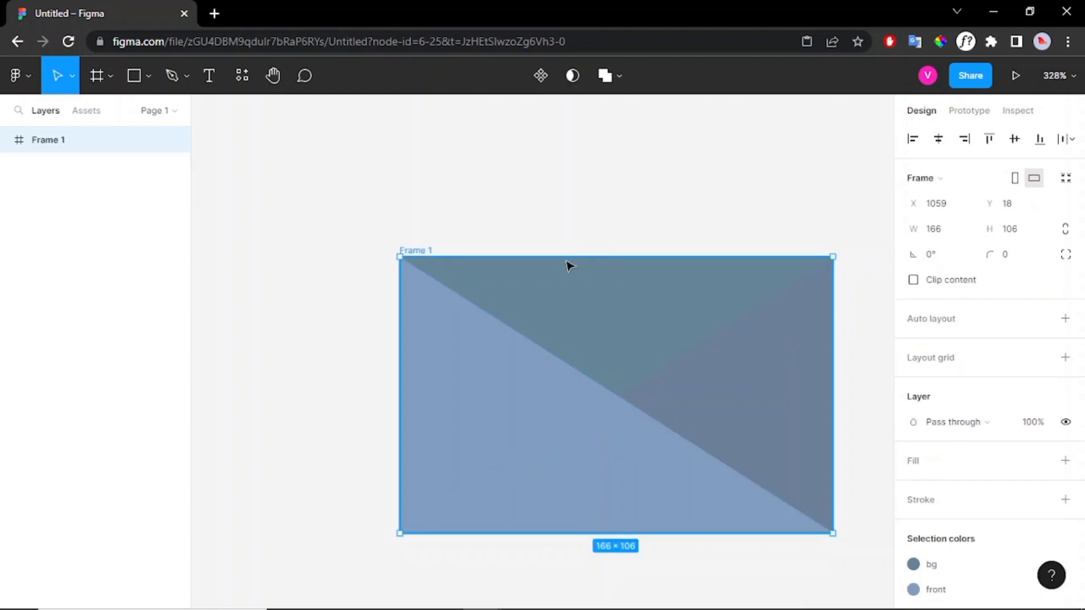
mouse_move(413, 233)
left_mouse_down()
mouse_move(412, 175)
mouse_move(440, 255)
mouse_move(436, 102)
left_mouse_up()
Step: Copy a side triangle above the body and move its tip to the top centre
left_click(592, 321)
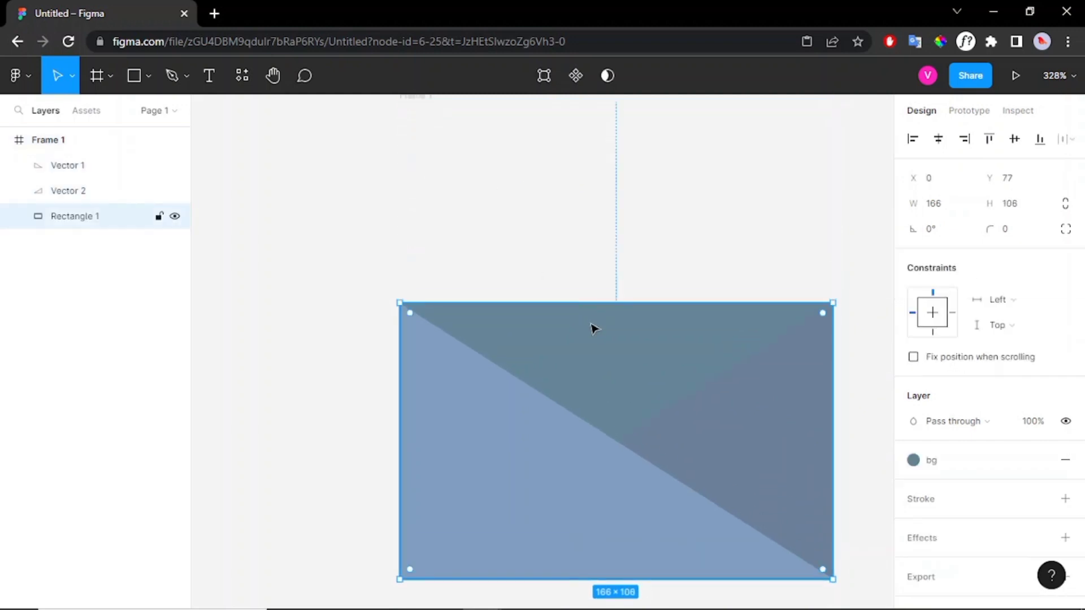
left_click(704, 403)
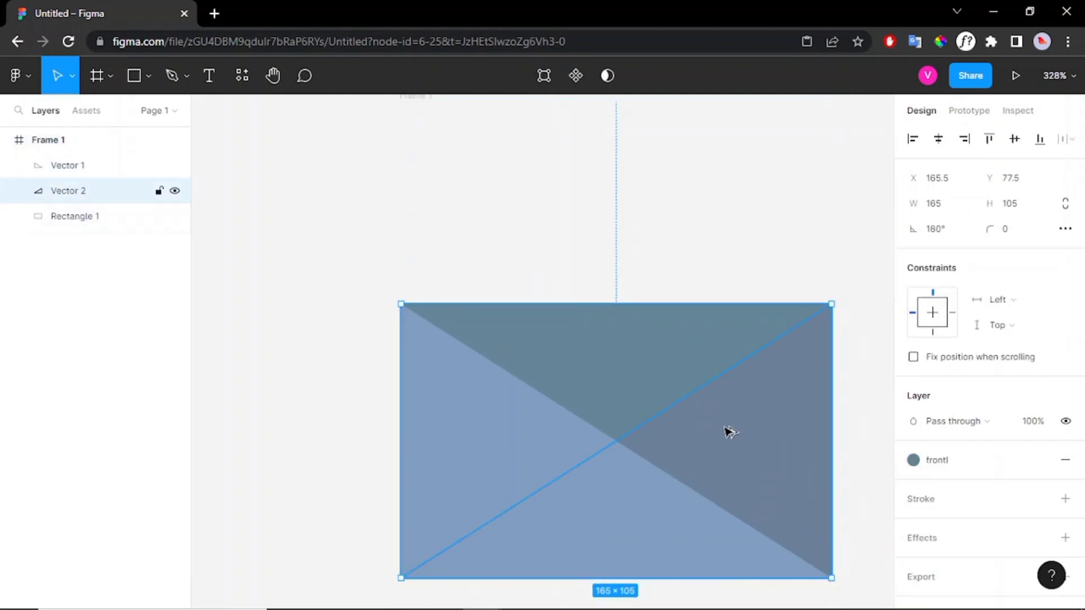
left_click_drag(729, 431, 730, 158)
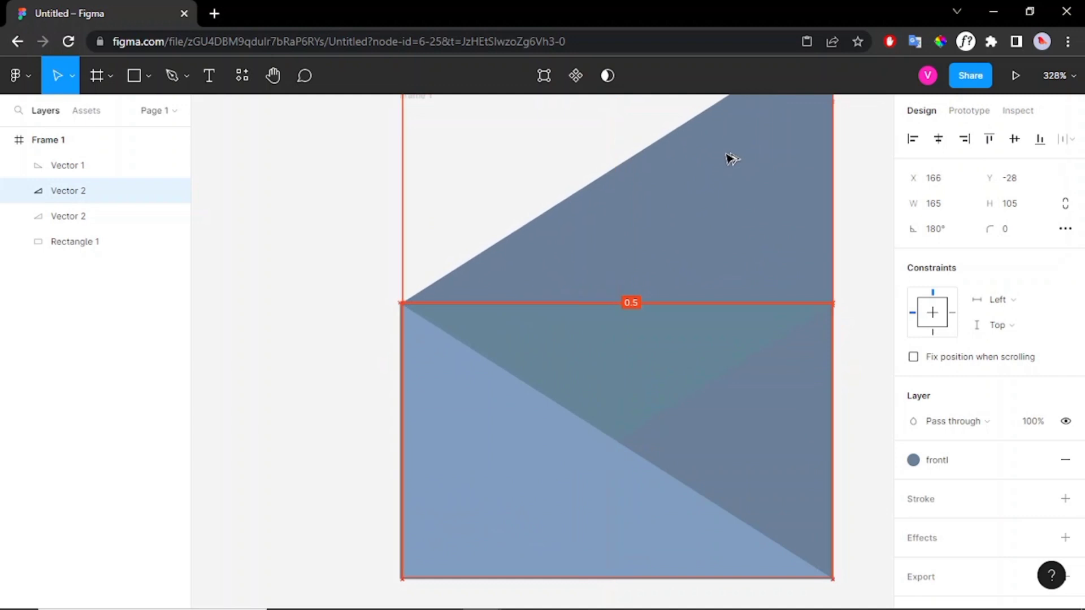
left_click_drag(730, 159, 731, 159)
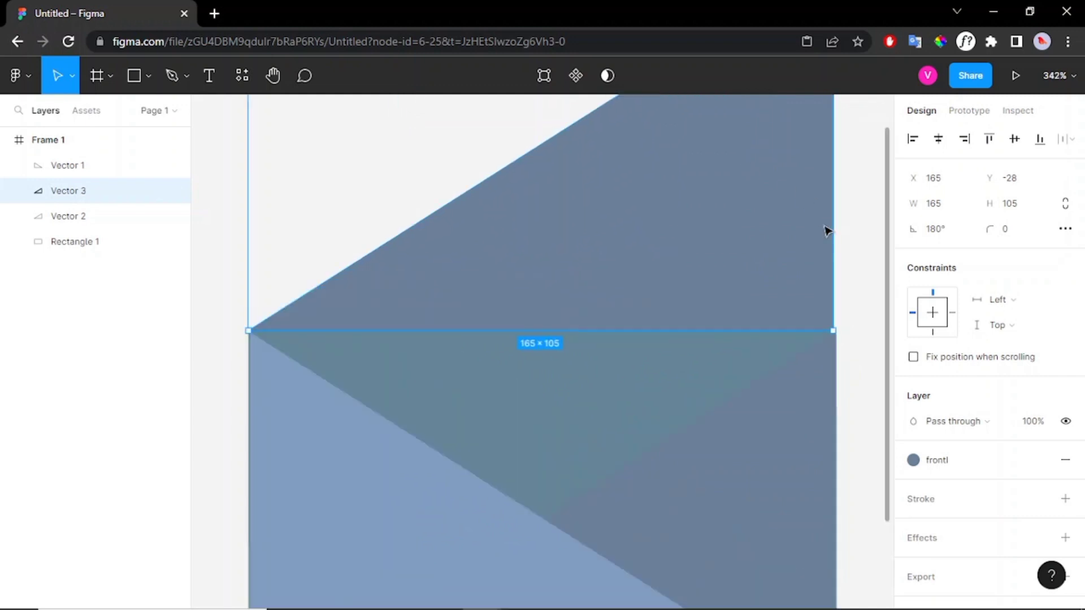
scroll(828, 152, "up", 3, "ctrl")
scroll(695, 286, "down", 3, "ctrl")
double_click(704, 265)
left_click_drag(783, 137, 593, 269)
key("Escape")
Step: Fill the new top flap with the bg colour style
scroll(770, 230, "down", 1, "ctrl")
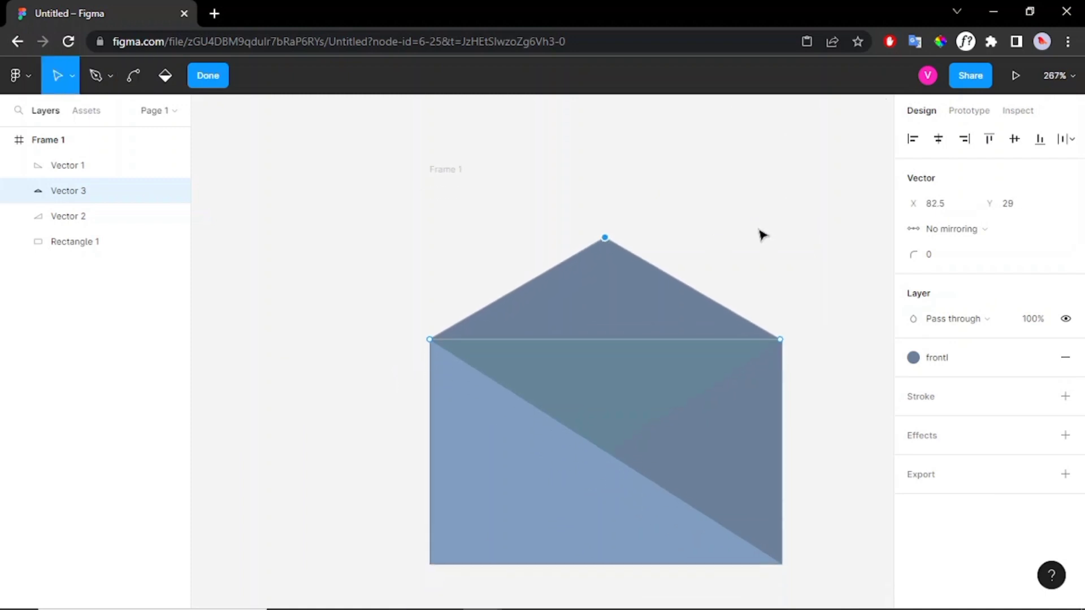
left_click(770, 195)
scroll(688, 300, "down", 1)
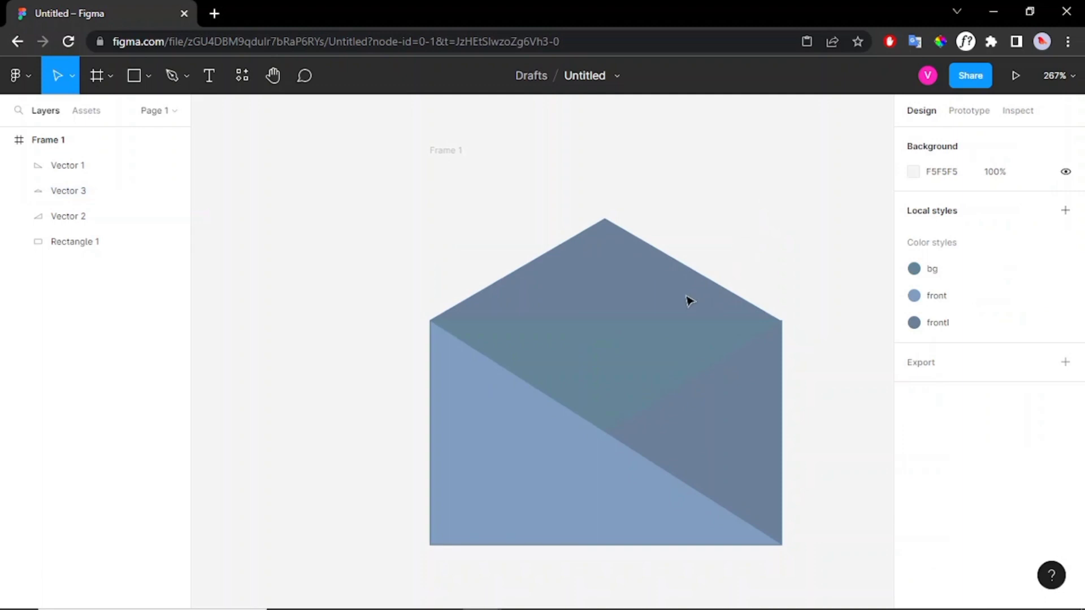
left_click(687, 300)
left_click(1039, 465)
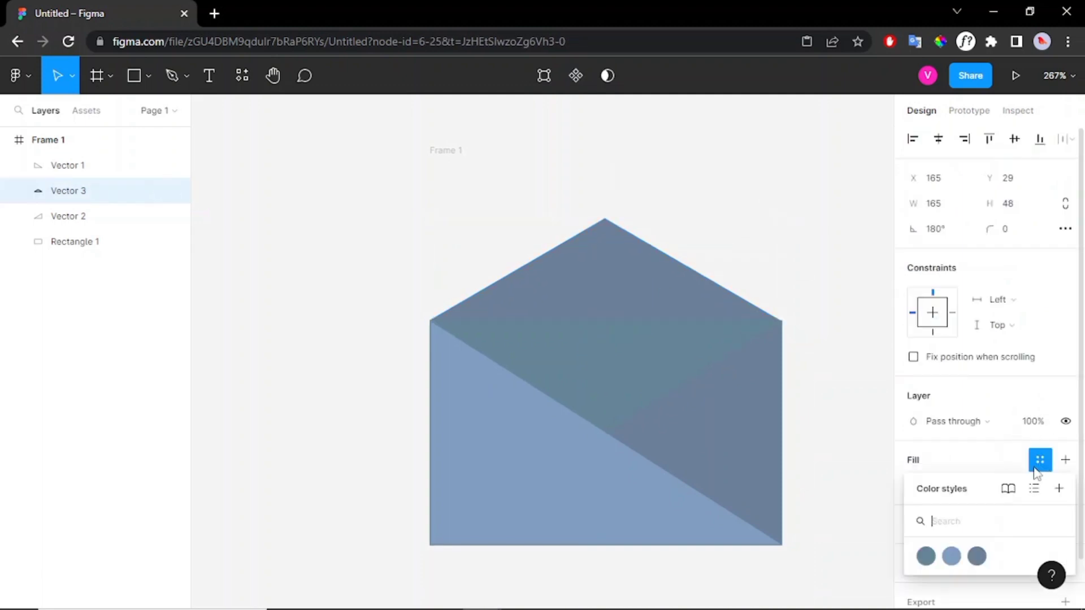
left_click(927, 558)
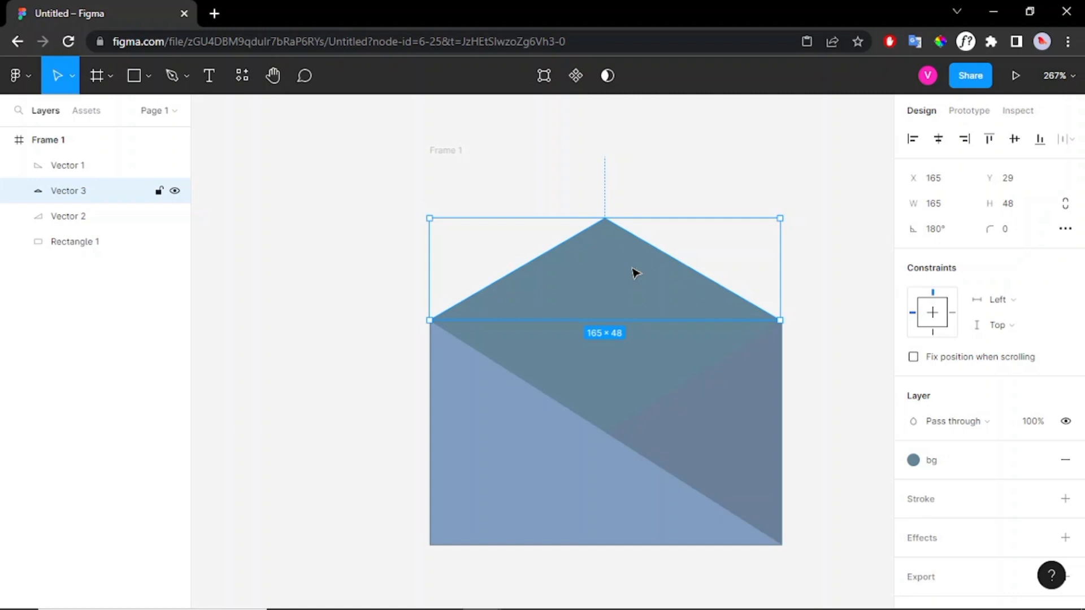
Step: Duplicate the flap, flip the copy vertically (Shift+V), and nudge it down onto the body
key("ctrl+d")
key("shift+v")
key("shift+Down")
key("shift+Down")
key("shift+Down")
key("shift+Down")
key("shift+Down")
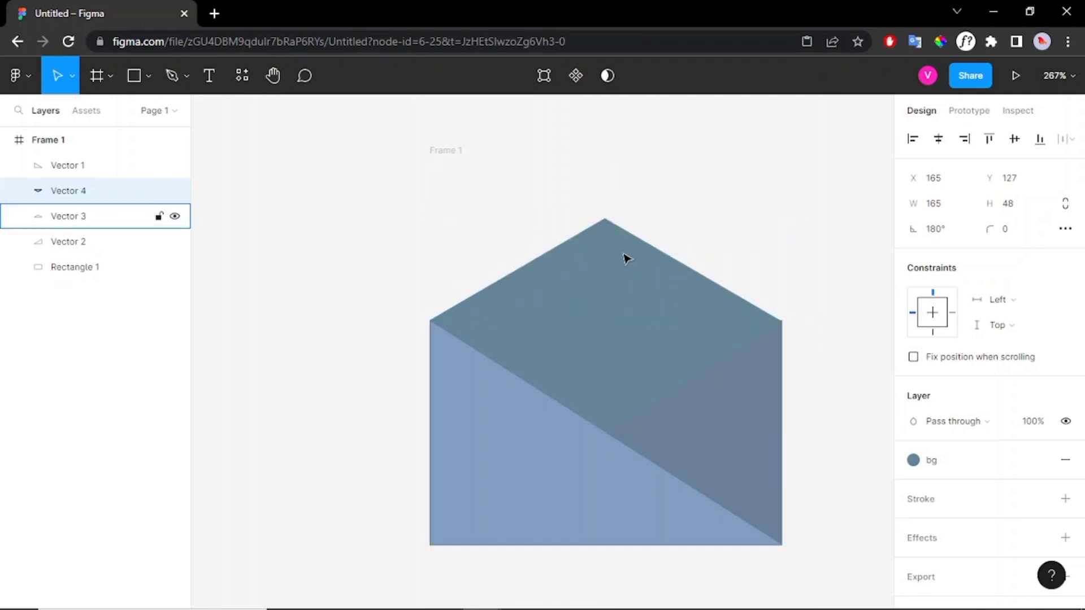
left_click(791, 230)
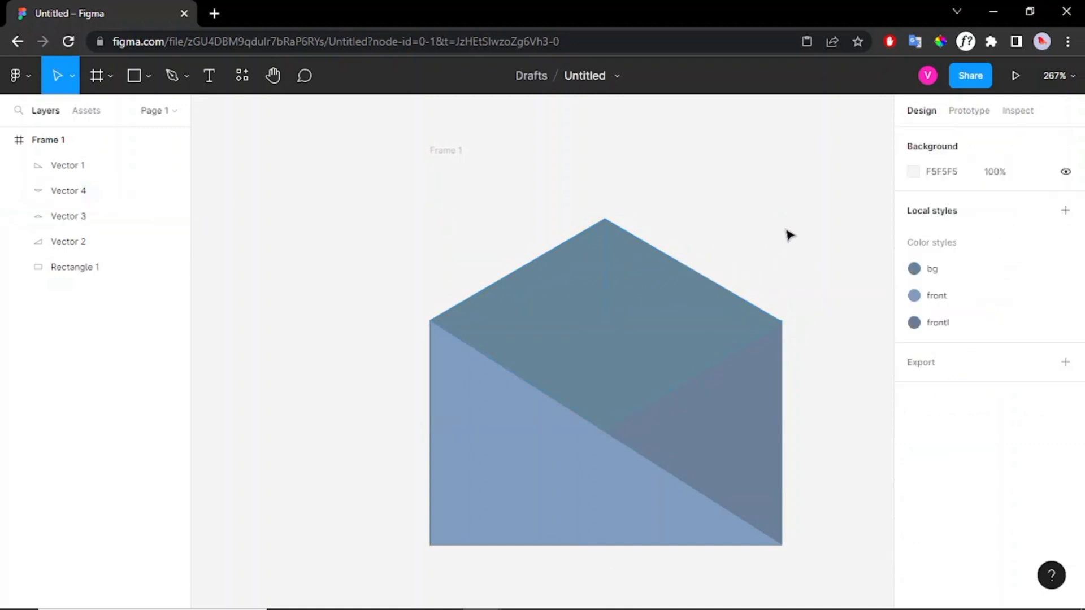
scroll(787, 238, "down", 1)
Step: Draw a letter rectangle over the envelope, then centre it and shorten it from the top
key("r")
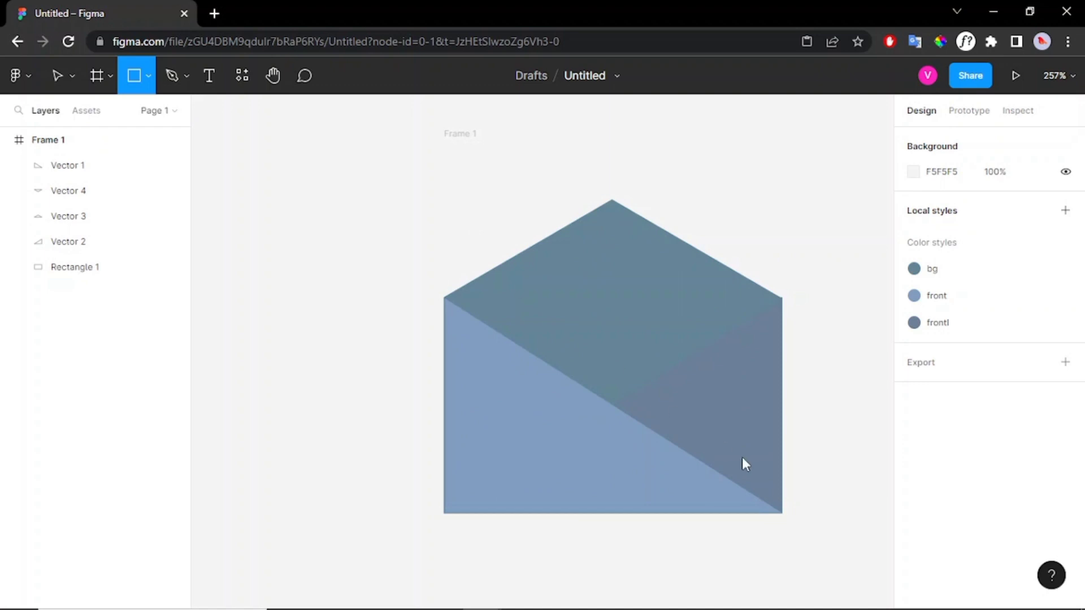
left_click_drag(474, 238, 741, 514)
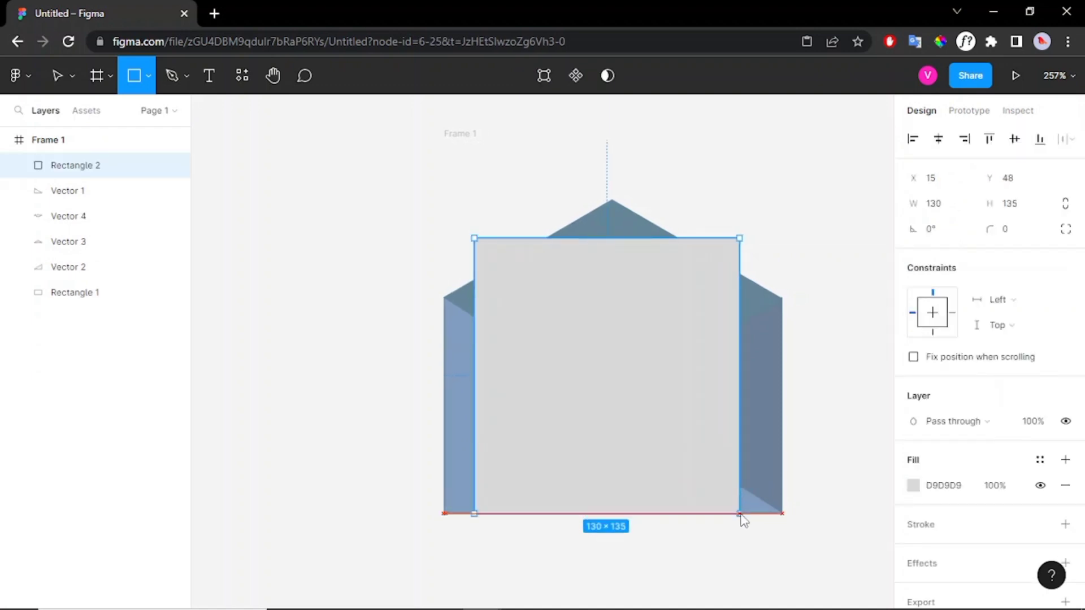
mouse_move(734, 397)
left_mouse_down()
mouse_move(758, 395)
mouse_move(674, 394)
mouse_move(672, 378)
left_mouse_up()
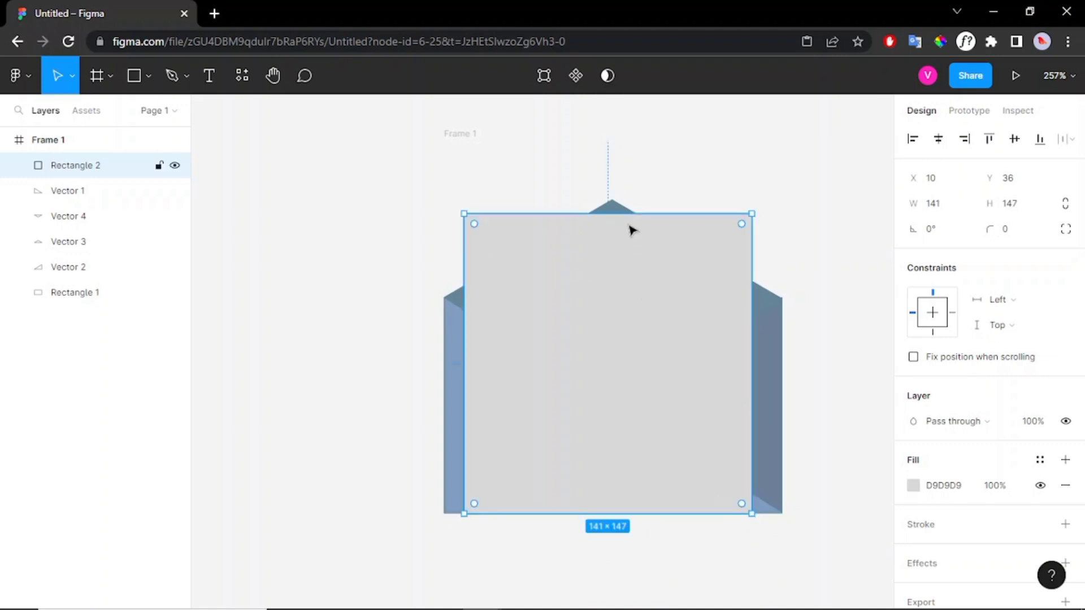
left_click_drag(628, 215, 625, 244)
Step: Round the letter card's corners to 11 and trim its left side inward
left_click_drag(990, 229, 1013, 226)
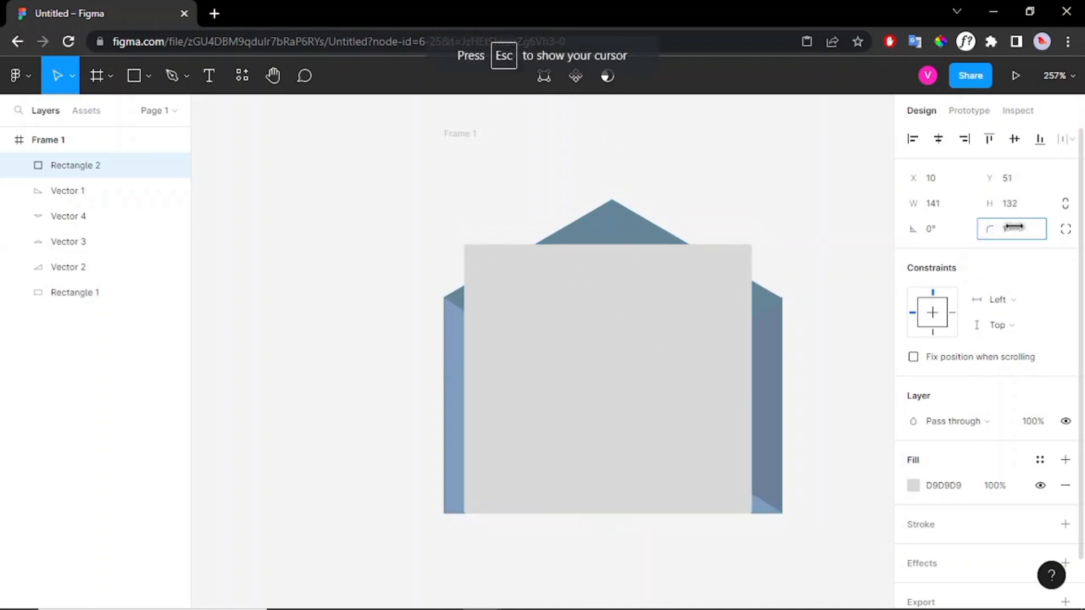
left_click_drag(68, 212, 1017, 284)
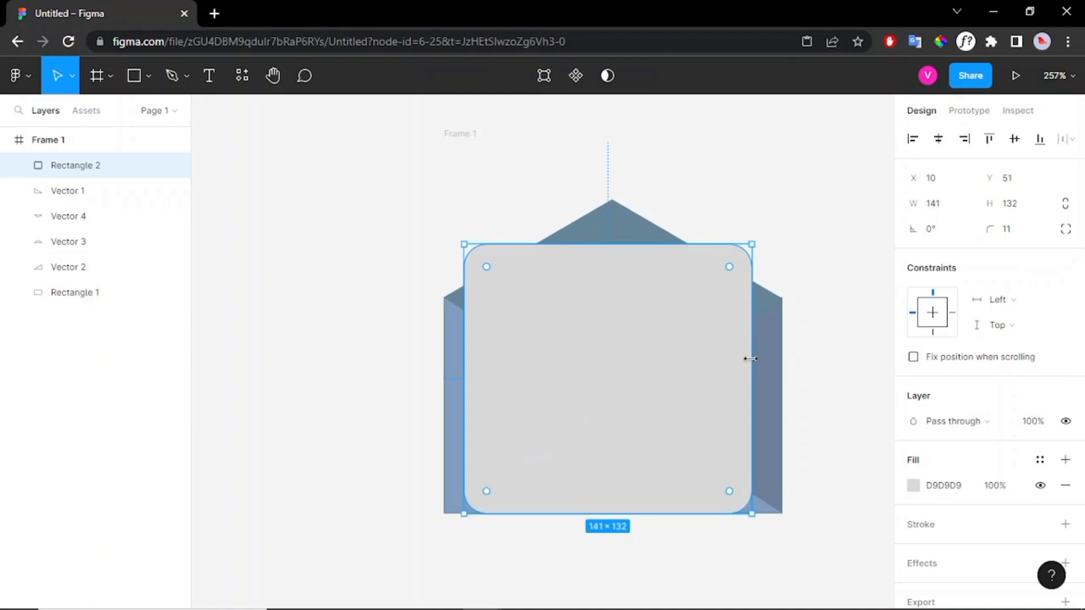
left_click_drag(464, 364, 473, 363)
mouse_move(553, 369)
left_mouse_down()
mouse_move(629, 374)
mouse_move(642, 389)
left_mouse_up()
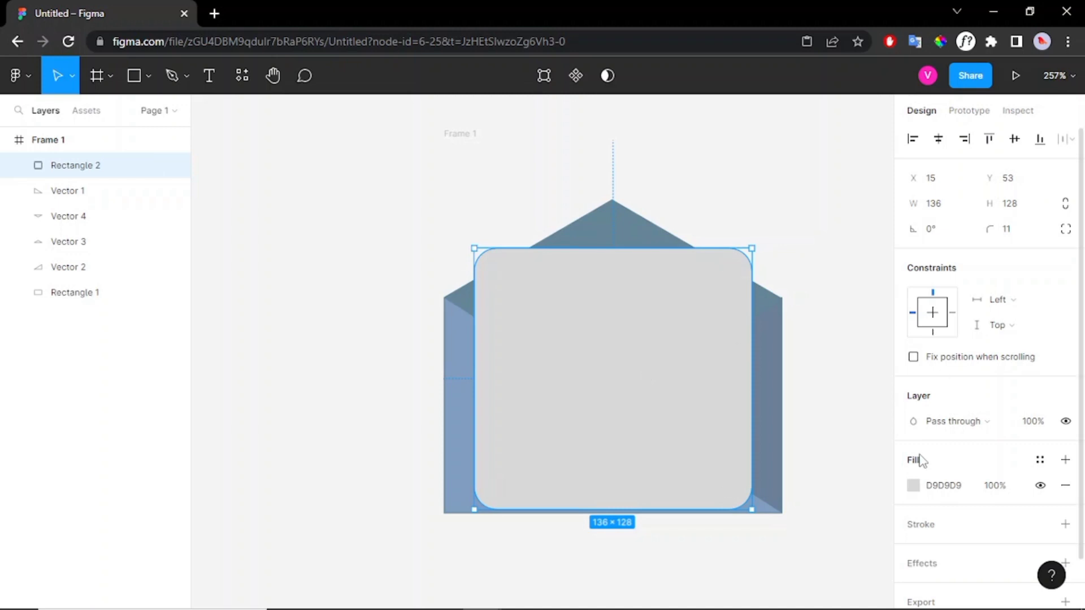
Step: Set the letter card's fill to white, FFFFFF
left_click(913, 485)
type("ffffff")
key("Return")
left_click(878, 195)
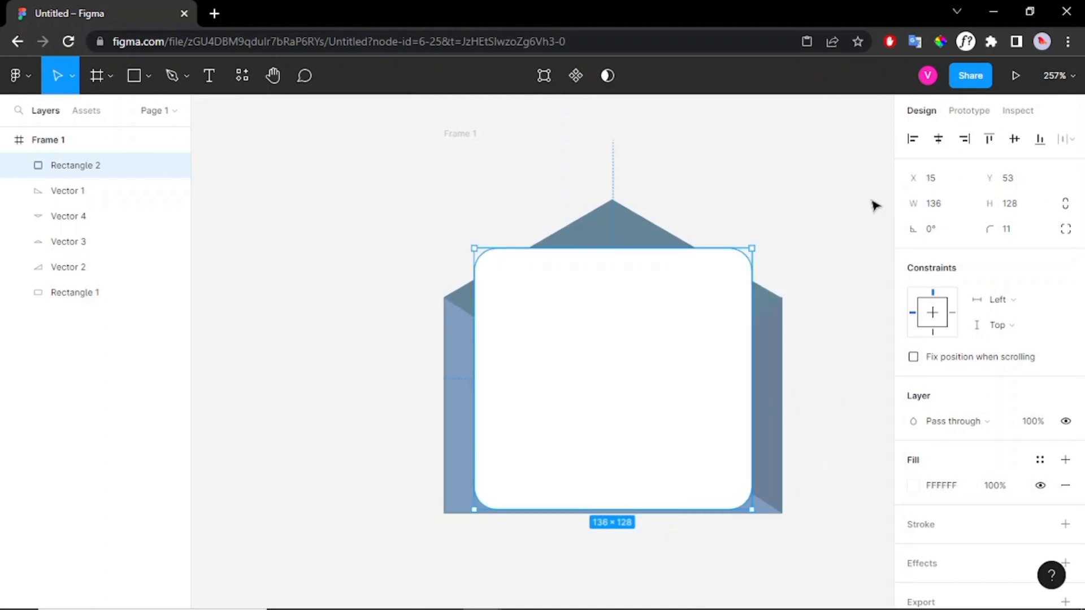
Step: Draw a thin grey bar with corner radius 5 and duplicate it lower on the card
key("r")
left_click_drag(495, 273, 595, 294)
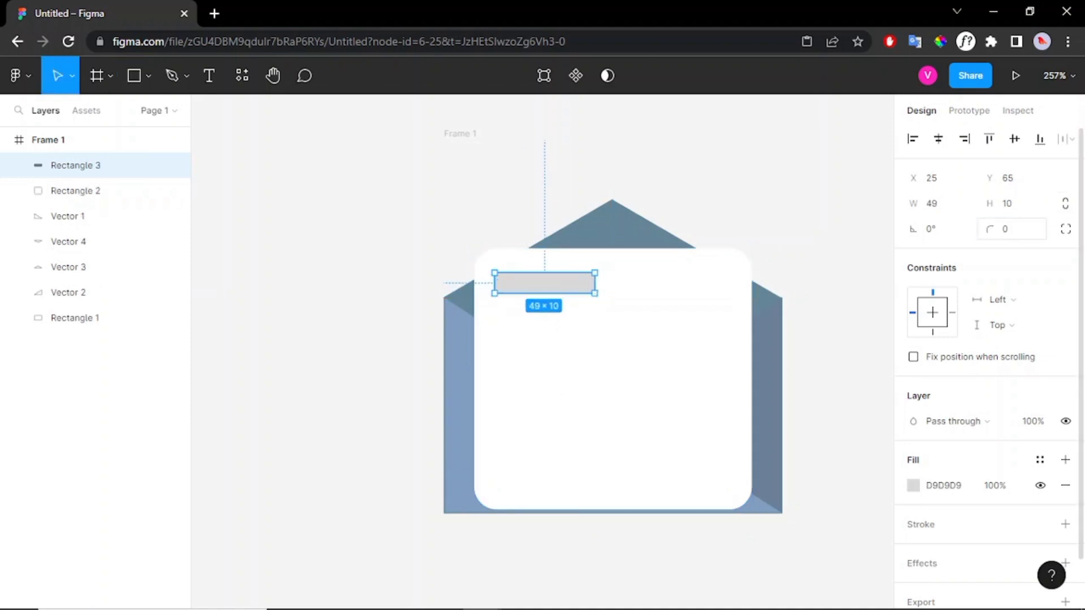
left_click_drag(990, 228, 977, 244)
mouse_move(583, 285)
left_mouse_down()
mouse_move(585, 344)
mouse_move(637, 339)
mouse_move(575, 389)
left_mouse_up()
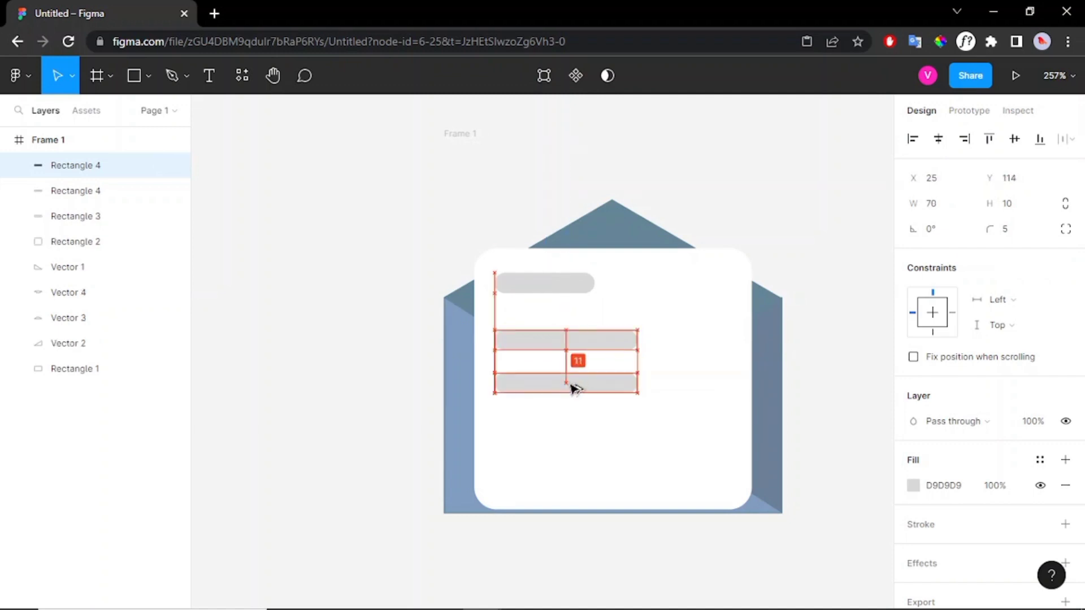
left_click(669, 302)
Step: Draw a small circle at the card's top-right, eyedropping the envelope's blue as its fill
key("o")
left_click_drag(674, 263, 718, 306)
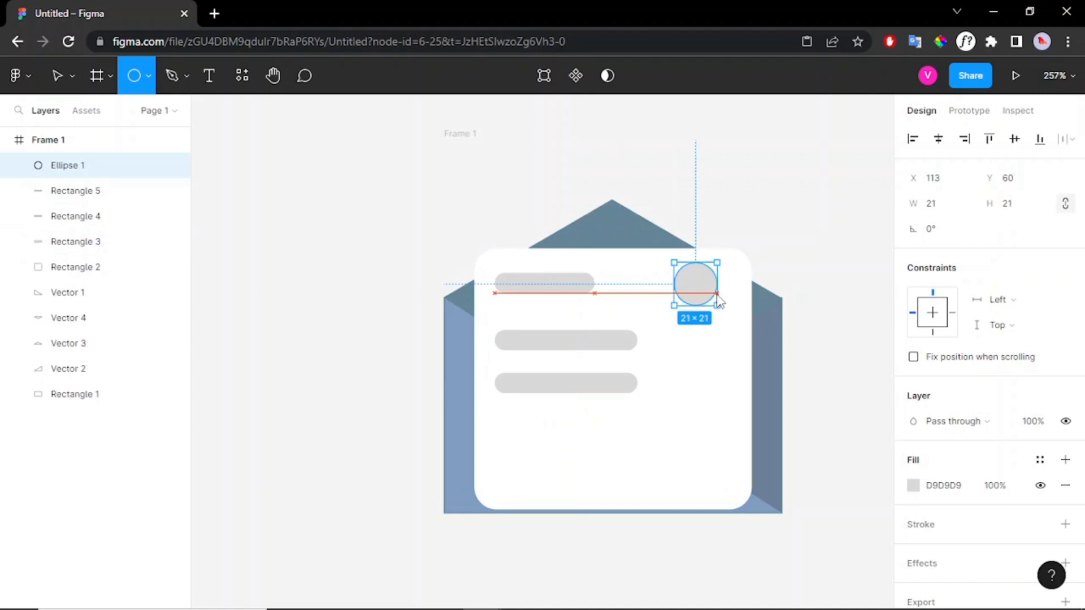
left_click(913, 486)
left_click(726, 433)
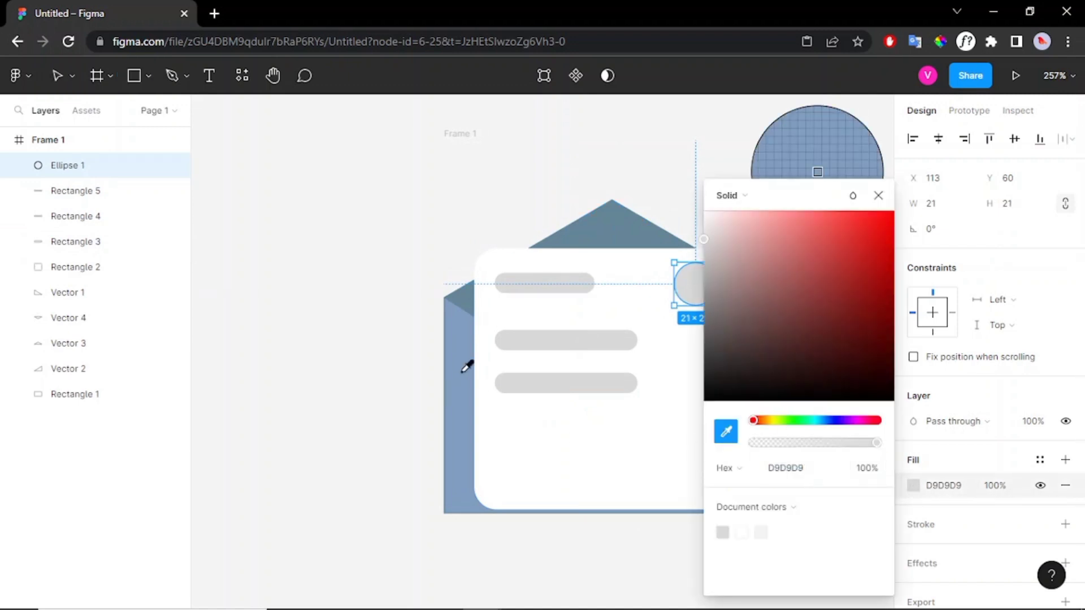
left_click(467, 366)
left_click(489, 189)
Step: Bring both side flaps (Vector 1 and 2) in front of the letter
scroll(645, 312, "down", 3)
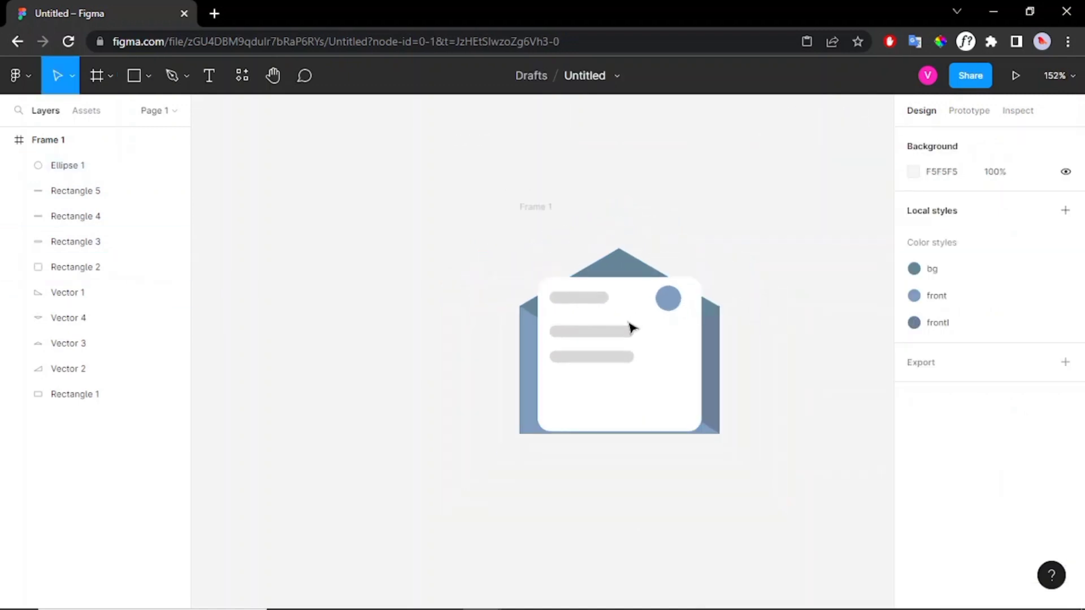
left_click(529, 353)
left_click(715, 359, "shift")
key("ctrl+shift+bracketright")
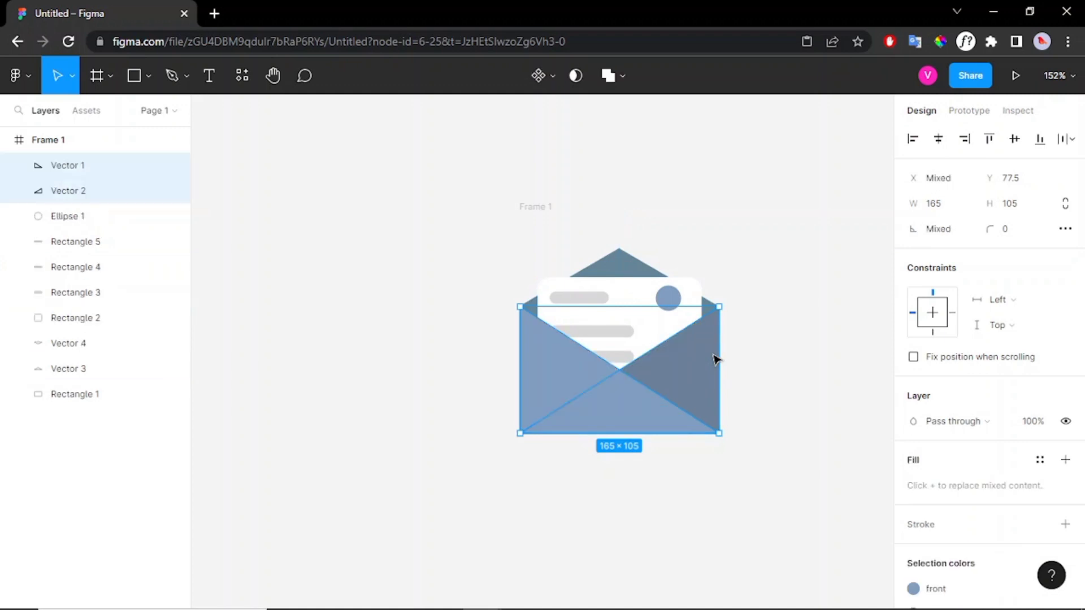
Step: Group the card, its three grey lines and blue dot, then shorten the group from the top
scroll(741, 293, "up", 3)
left_click(593, 298)
key("Escape")
left_click(586, 305)
left_click(534, 310, "shift")
left_click(560, 350, "shift")
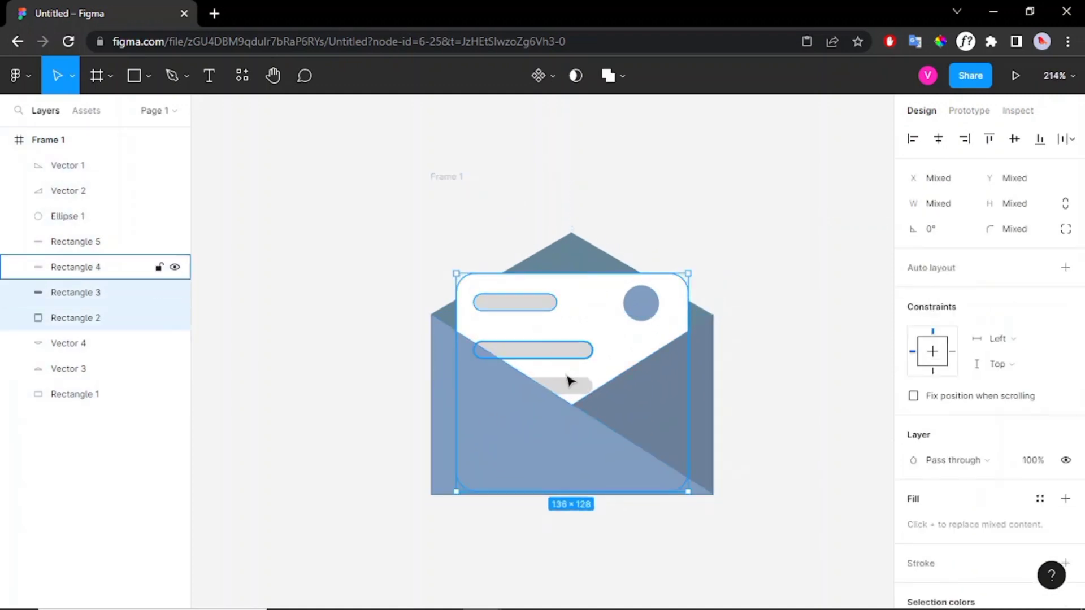
left_click(571, 384, "shift")
left_click(649, 311, "shift")
key("ctrl+g")
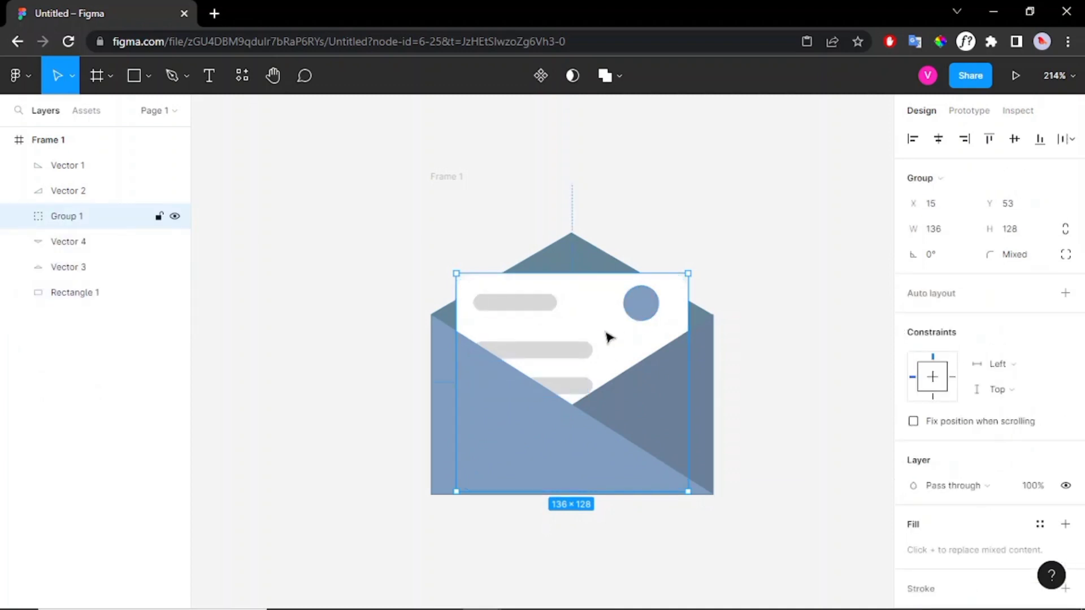
scroll(608, 337, "down", 1)
left_click_drag(586, 267, 575, 313)
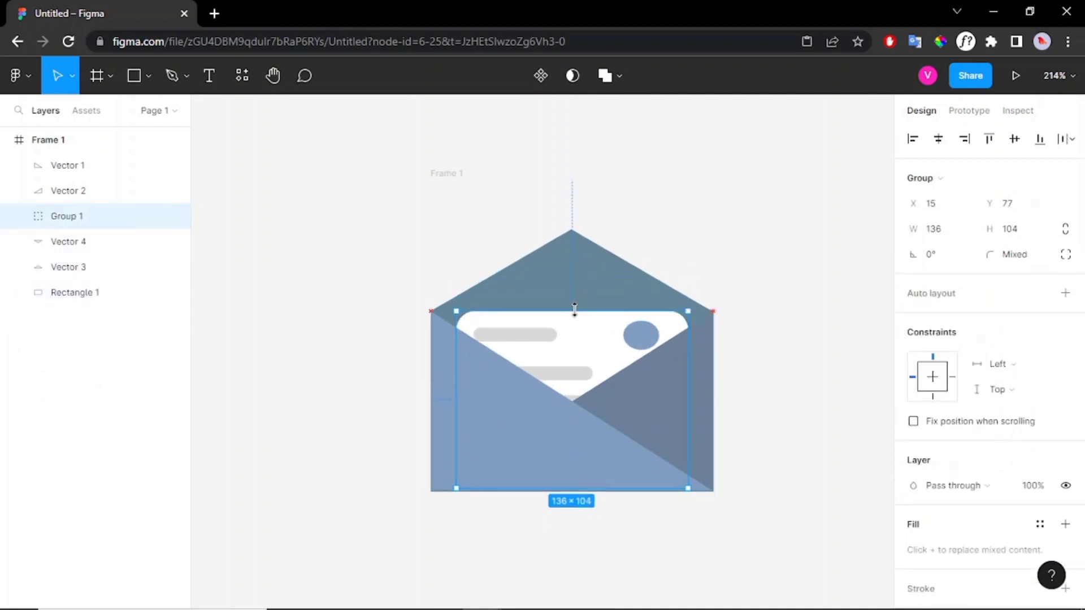
Step: Detach the bg style from the open top flap and hide its fill
left_click(582, 266)
mouse_move(967, 460)
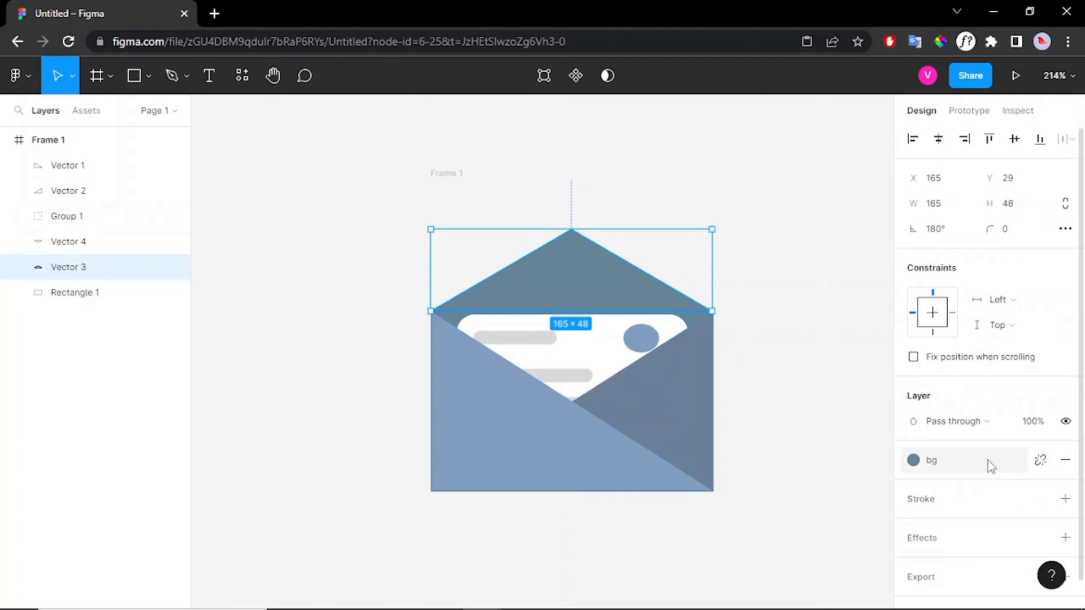
left_click(1041, 460)
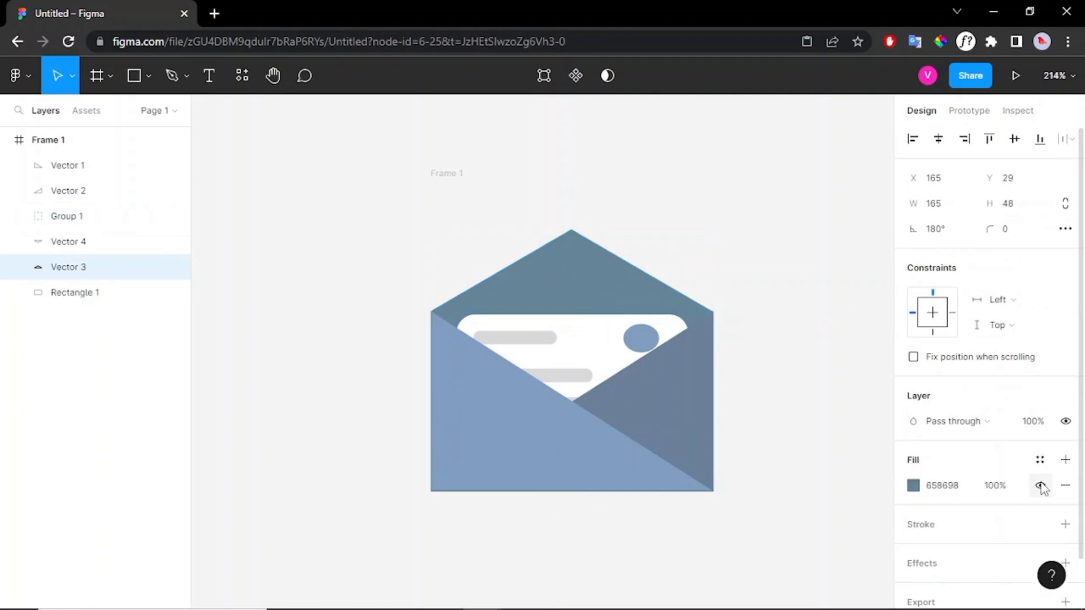
left_click(1040, 485)
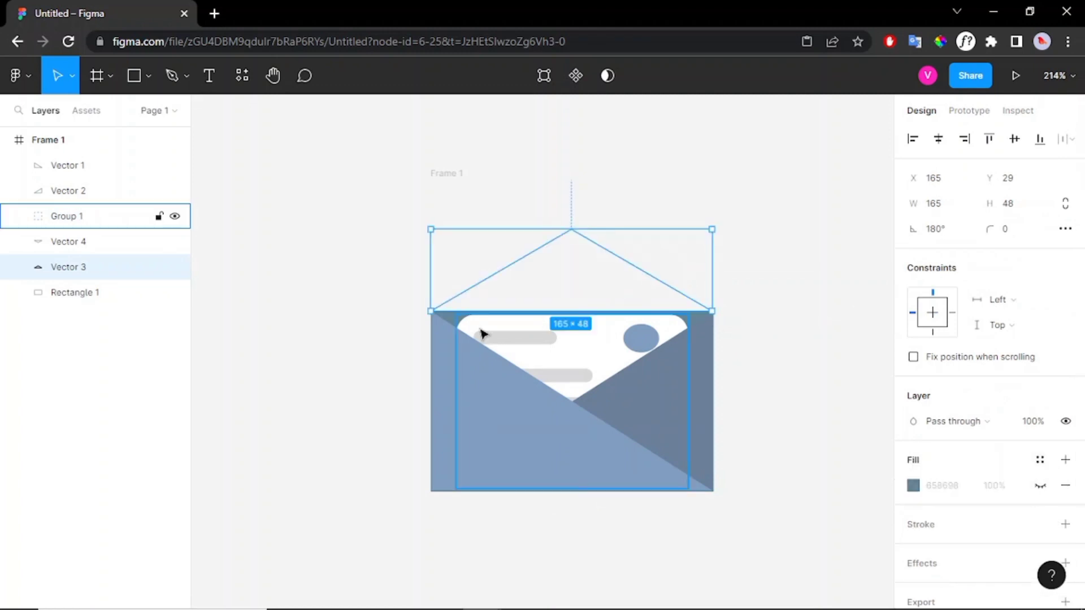
Step: Bring the folded-down flap (Vector 4) to the front and pull its tip lower
key("Tab")
key("ctrl+shift+bracketright")
double_click(571, 390)
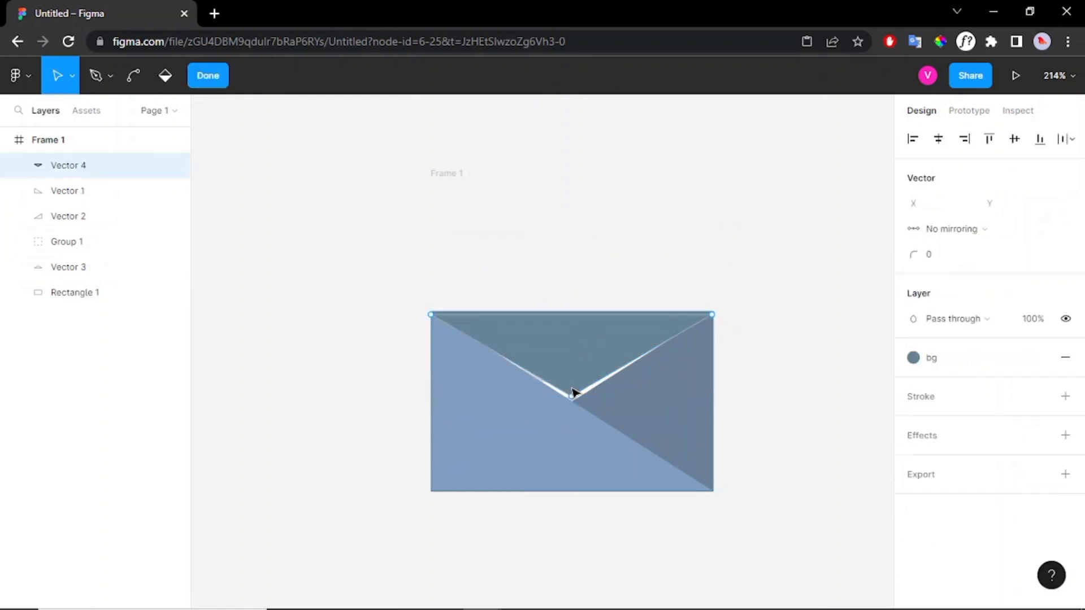
left_click_drag(572, 397, 573, 405)
key("Escape")
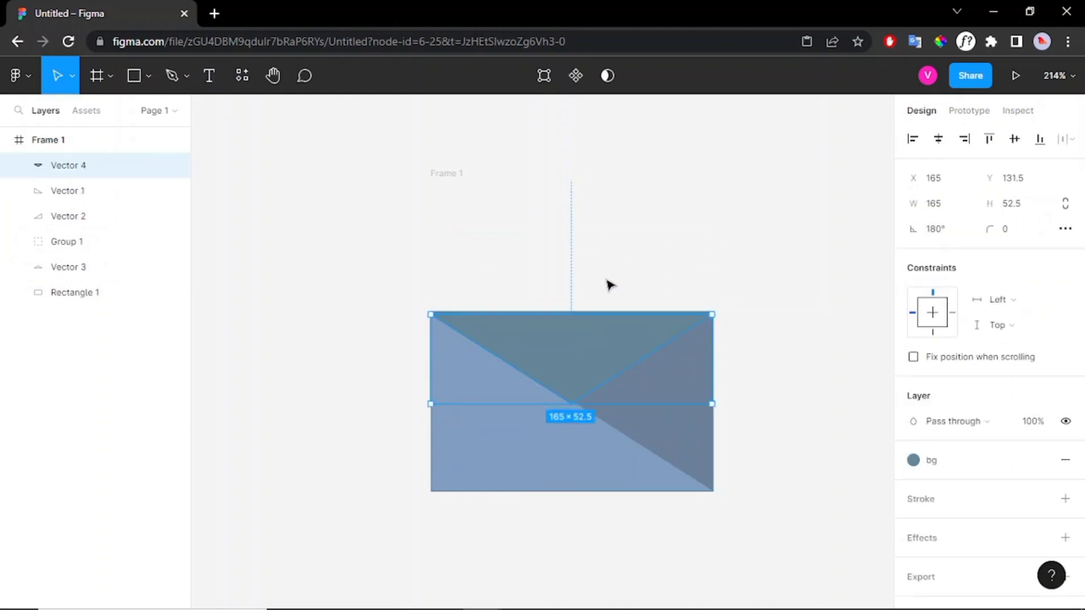
scroll(605, 283, "right", 3)
key("Escape")
Step: Draw a red circle at the envelope's top-right corner for the badge
key("p")
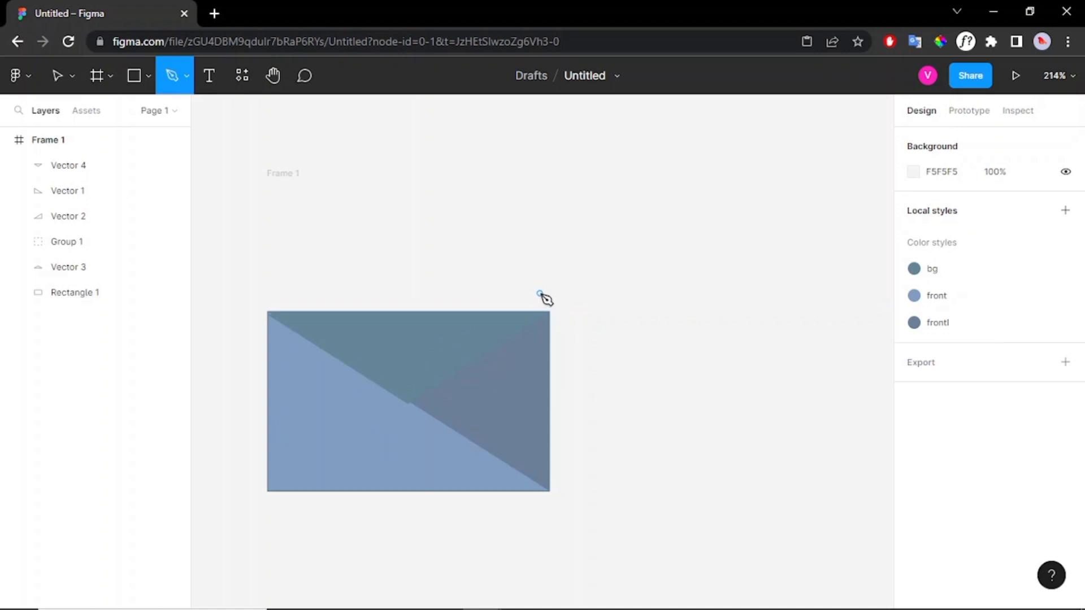
key("o")
mouse_move(536, 294)
left_mouse_down()
mouse_move(569, 335)
mouse_move(555, 323)
left_mouse_up()
scroll(559, 324, "up", 3)
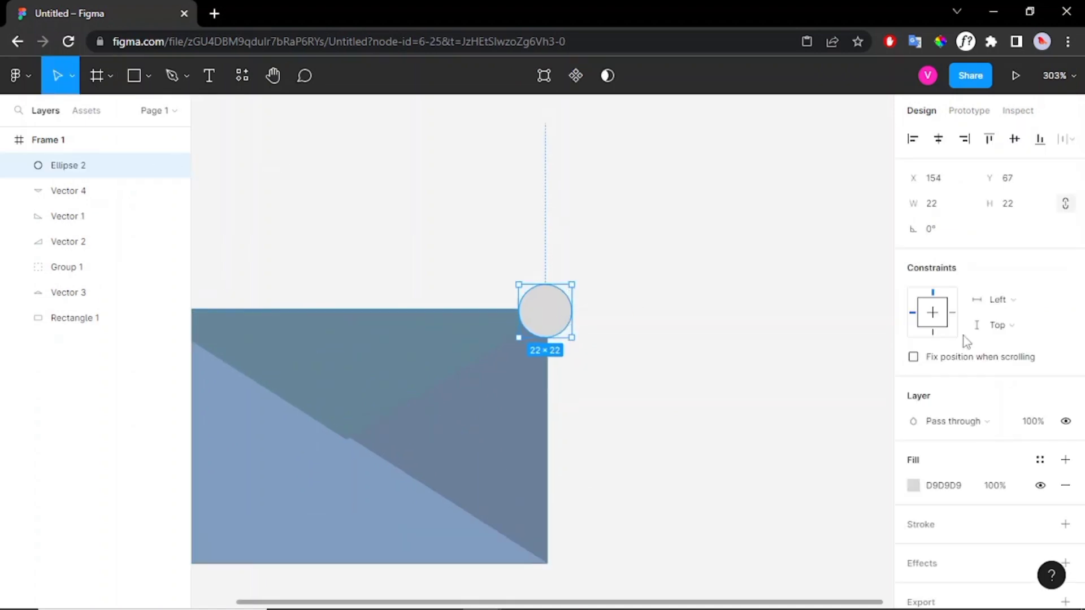
left_click(913, 485)
left_click_drag(853, 284, 838, 223)
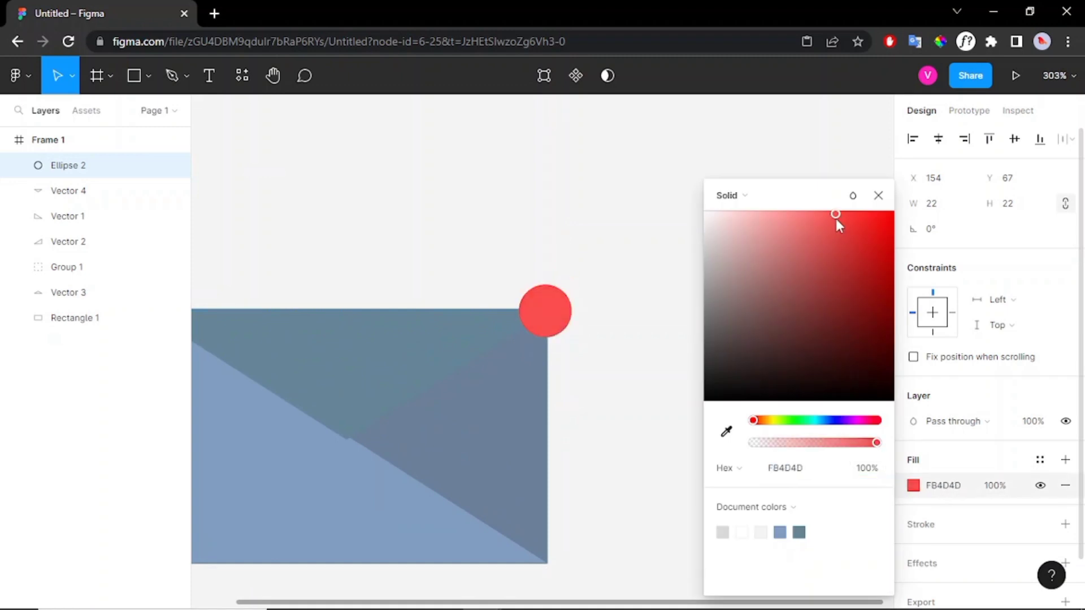
left_click(628, 293)
Step: Add a '1' label, centre it in the red circle, and group the two
key("t")
left_click(544, 305)
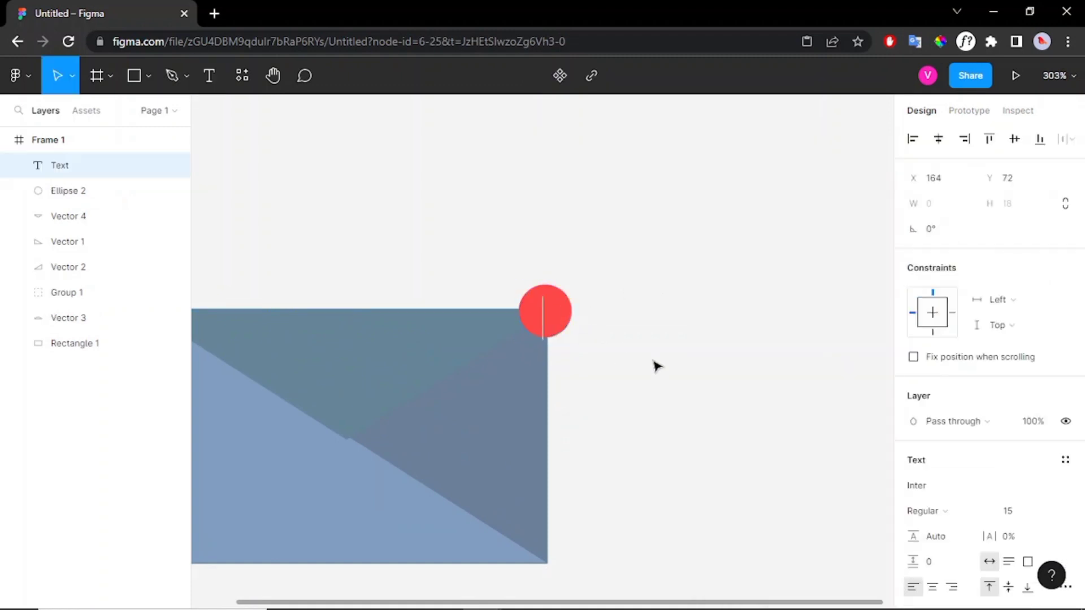
key("Escape")
left_click_drag(551, 324, 546, 316)
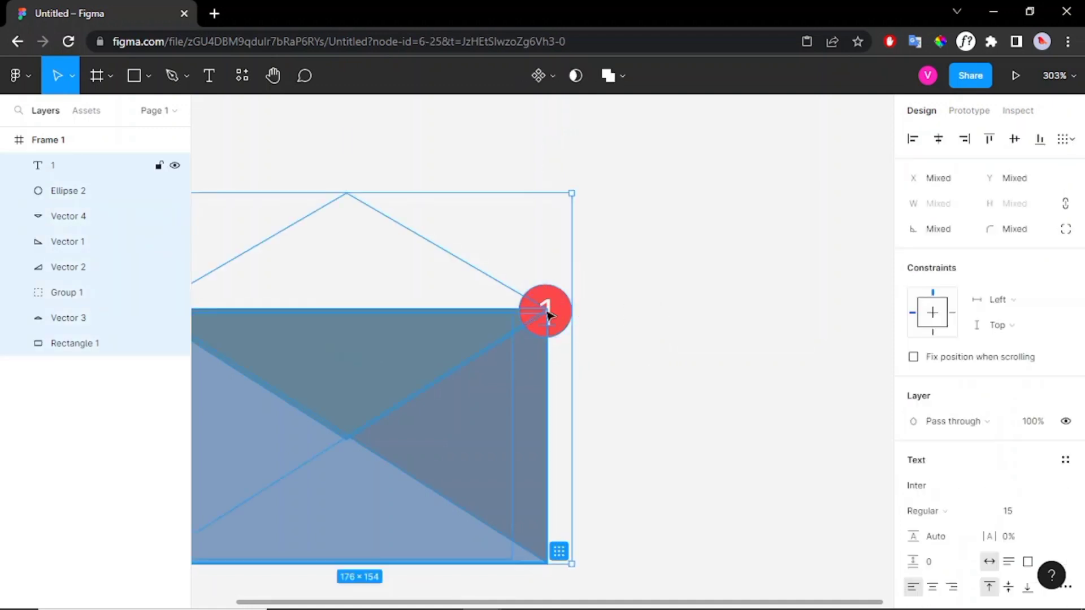
left_click(547, 314)
key("ctrl+g")
Step: Alt-drag Frame 1 to the right to duplicate it as Frame 2
scroll(720, 279, "down", 5)
left_click(606, 341)
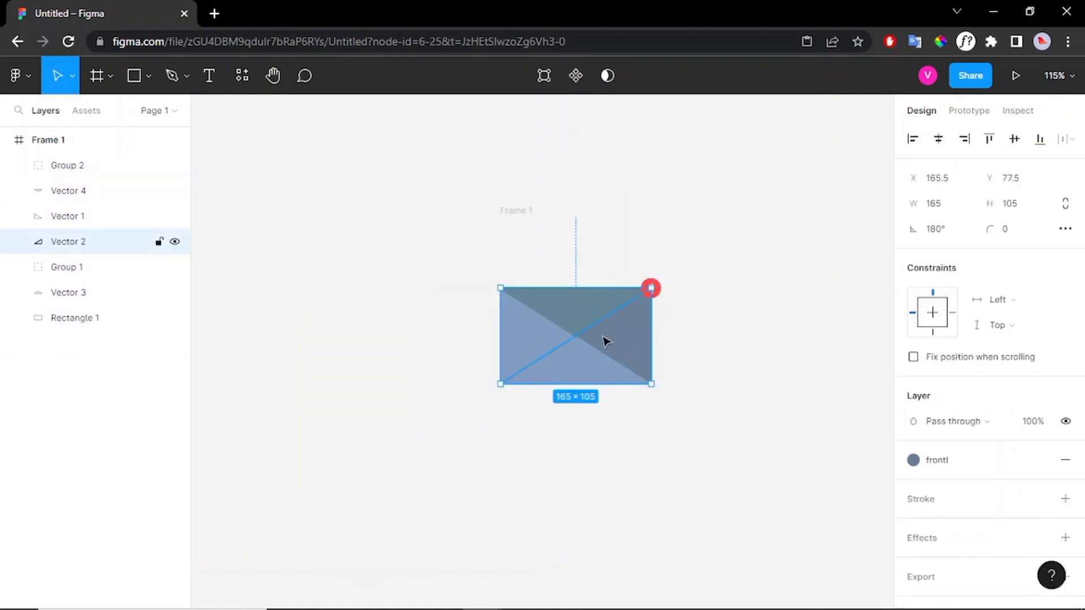
left_click(683, 234)
left_click(559, 308)
mouse_move(519, 312)
left_mouse_down()
mouse_move(763, 298)
mouse_move(748, 317)
left_mouse_up()
Step: Zoom to Frame 2 and hide the fill of the folded-down flap (Vector 4)
key("shift+2")
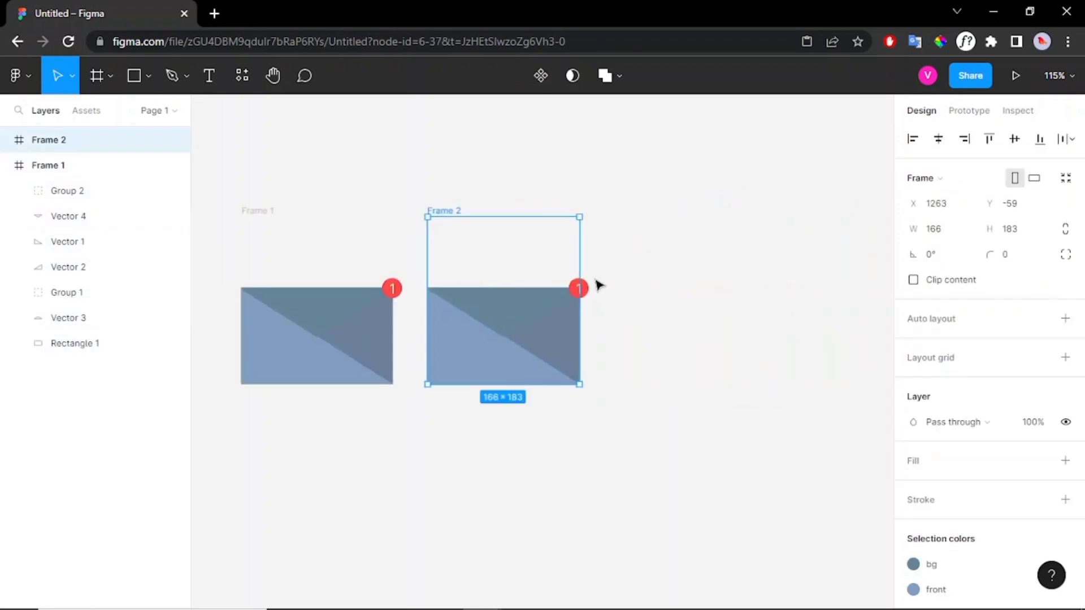
left_click(537, 324)
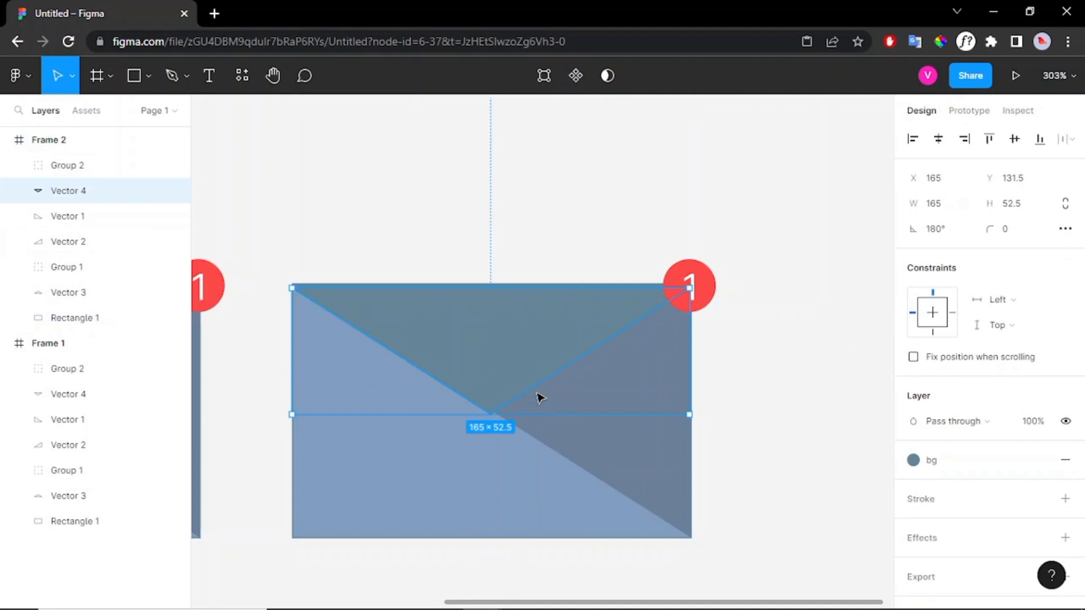
left_click(1040, 460)
left_click(1040, 486)
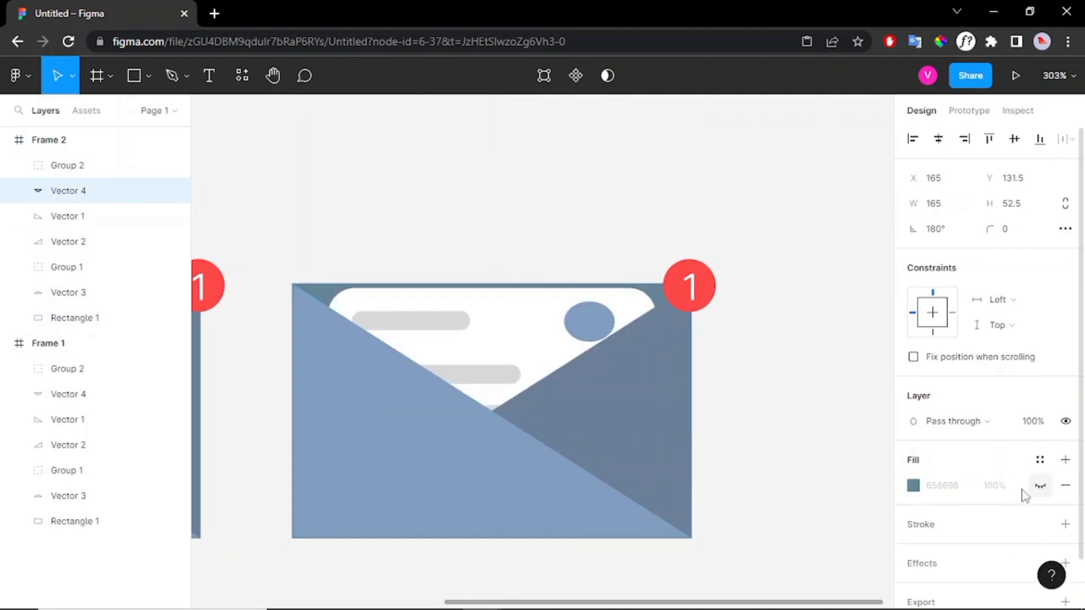
left_click(411, 255)
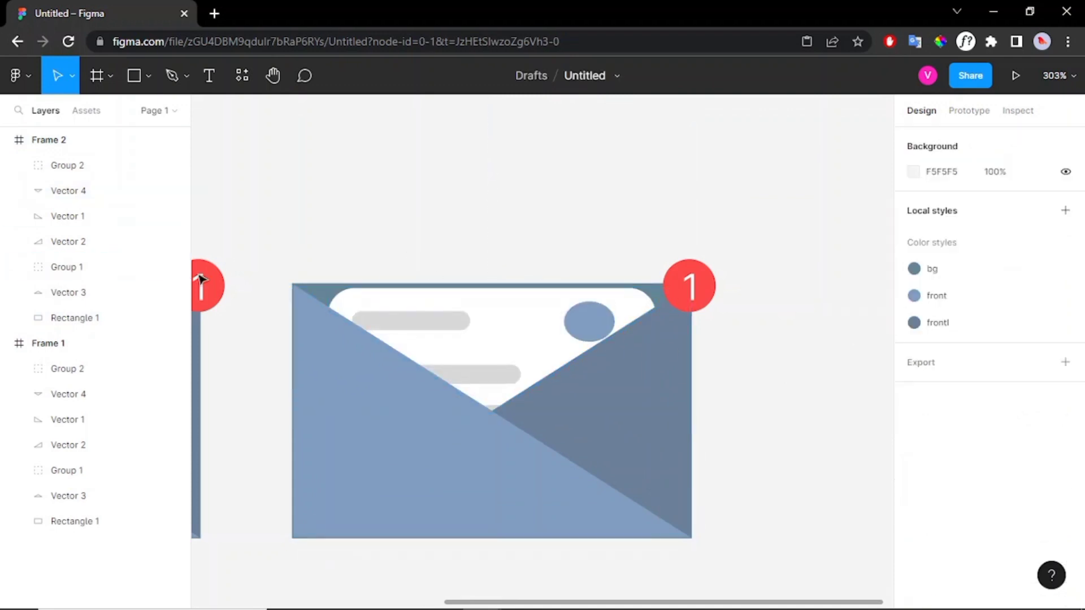
Step: Show the open flap Vector 3's fill and stretch the letter group taller above the envelope
left_click(85, 292)
left_click(1040, 486)
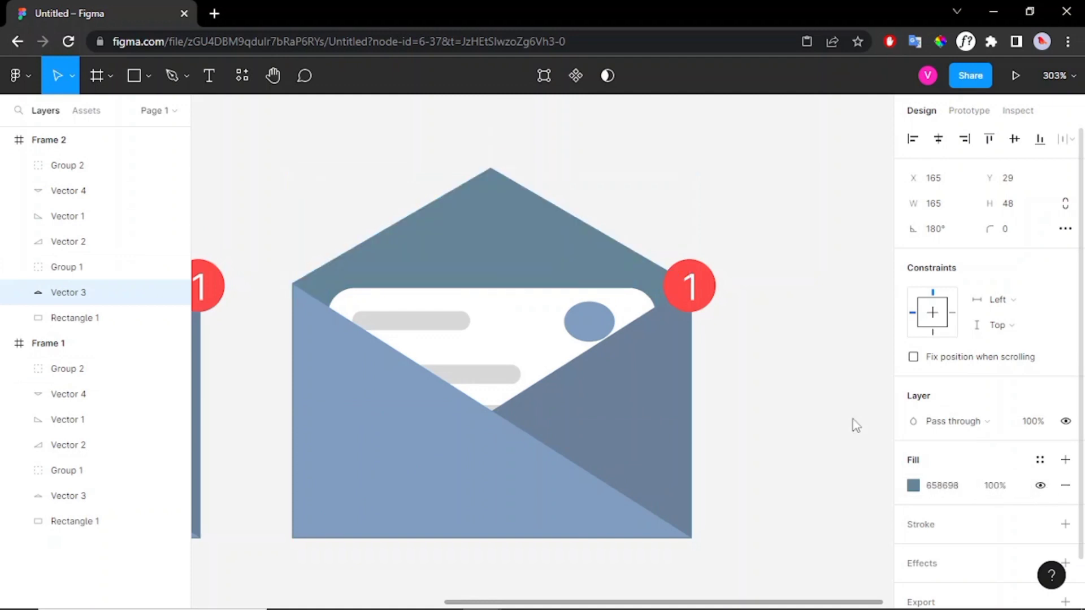
left_click(537, 329)
left_click_drag(527, 287, 516, 214)
Step: Distribute the letter's three grey bars evenly
double_click(481, 381)
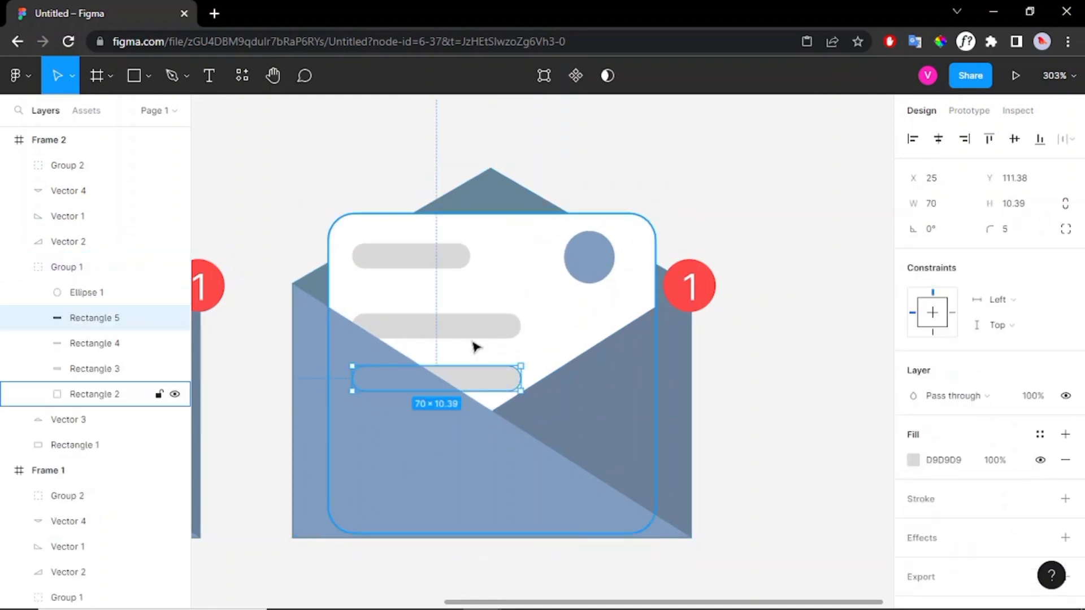
left_click(472, 329, "shift")
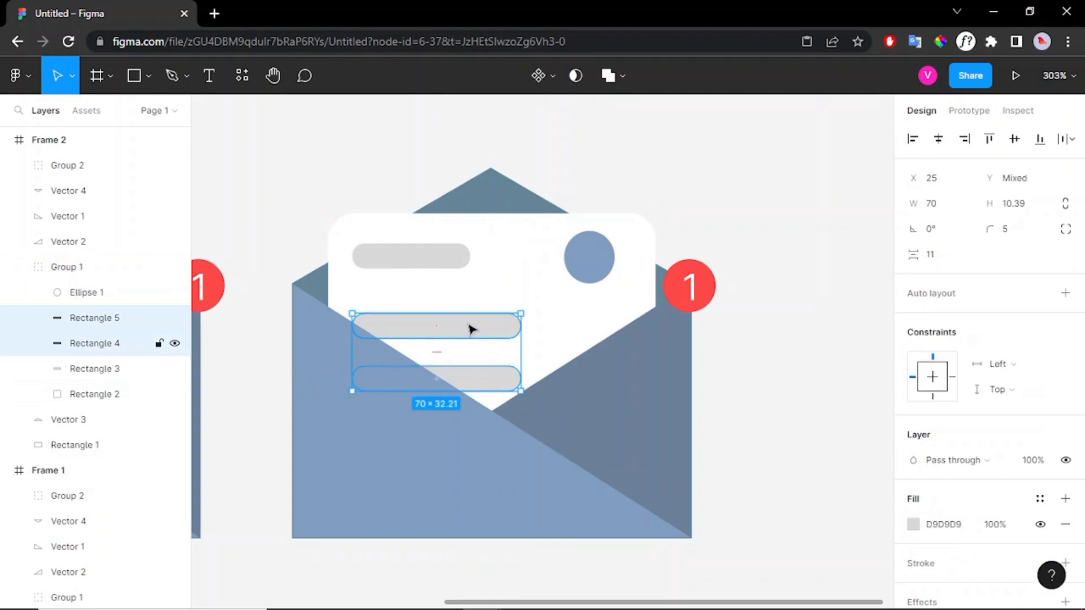
left_click(441, 264, "shift")
left_click(508, 363)
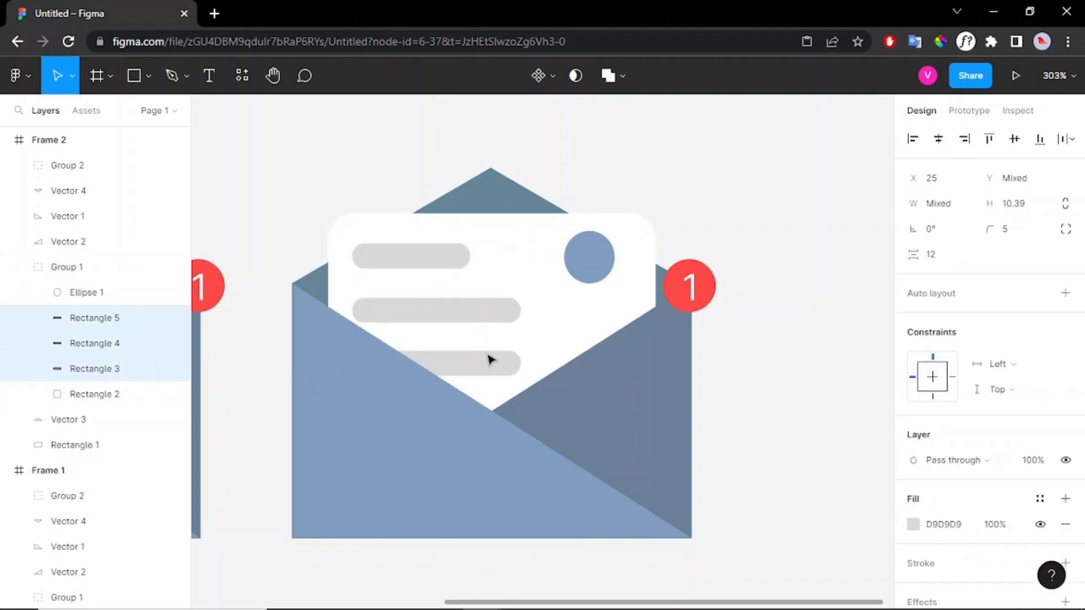
Step: Tighten the gap between the two lower grey bars and widen them to the right
left_click(450, 311, "shift")
left_click_drag(451, 344, 439, 329)
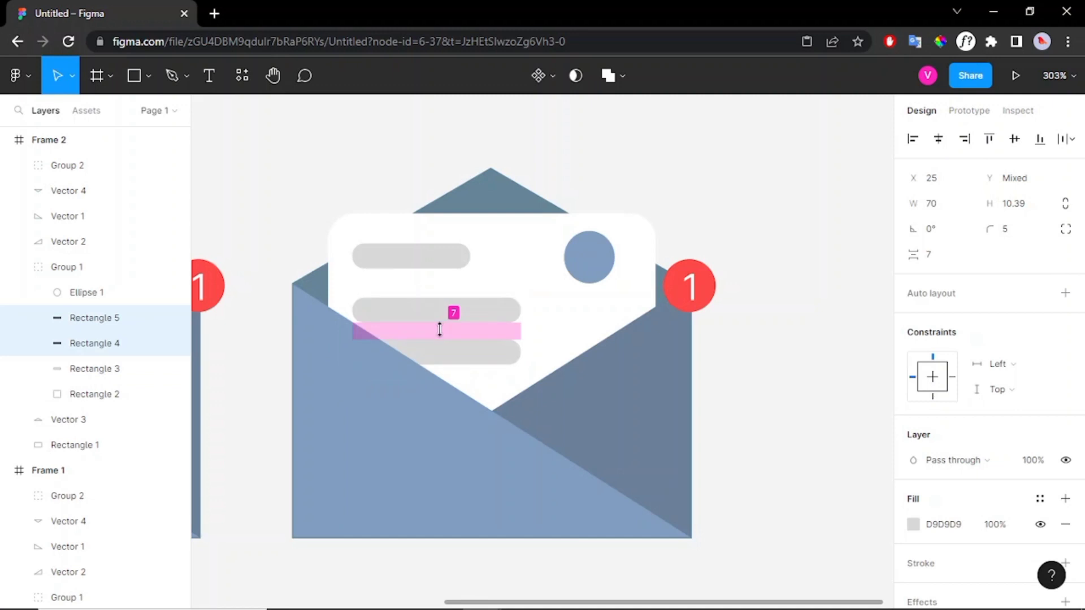
left_click_drag(521, 329, 540, 329)
left_click(733, 197)
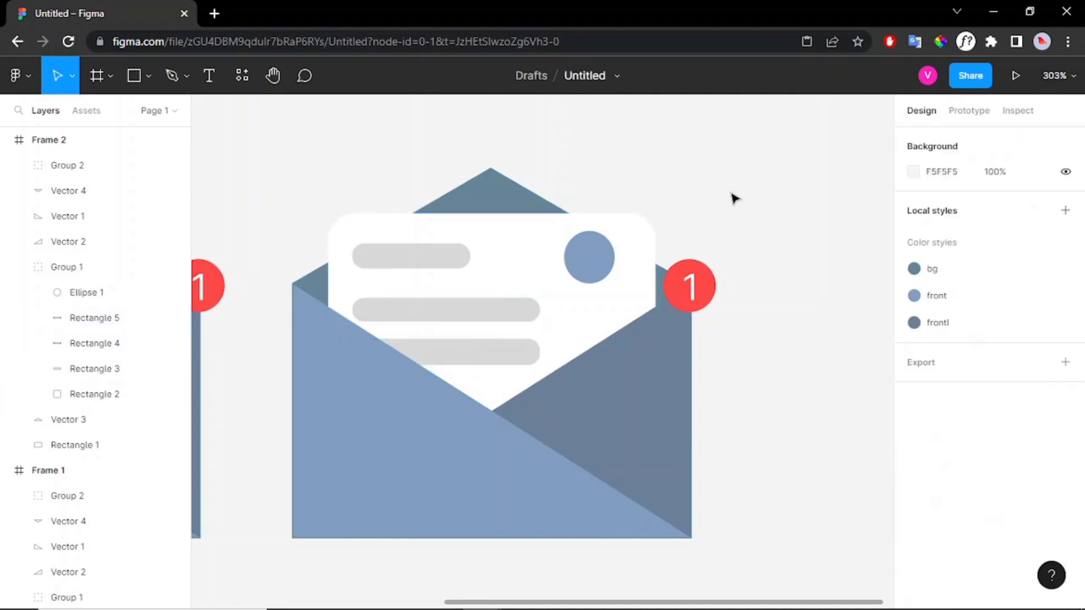
scroll(712, 215, "down", 5)
Step: Scale the open envelope's red 1 badge group down from 22×22 to 4×4
left_click(706, 257)
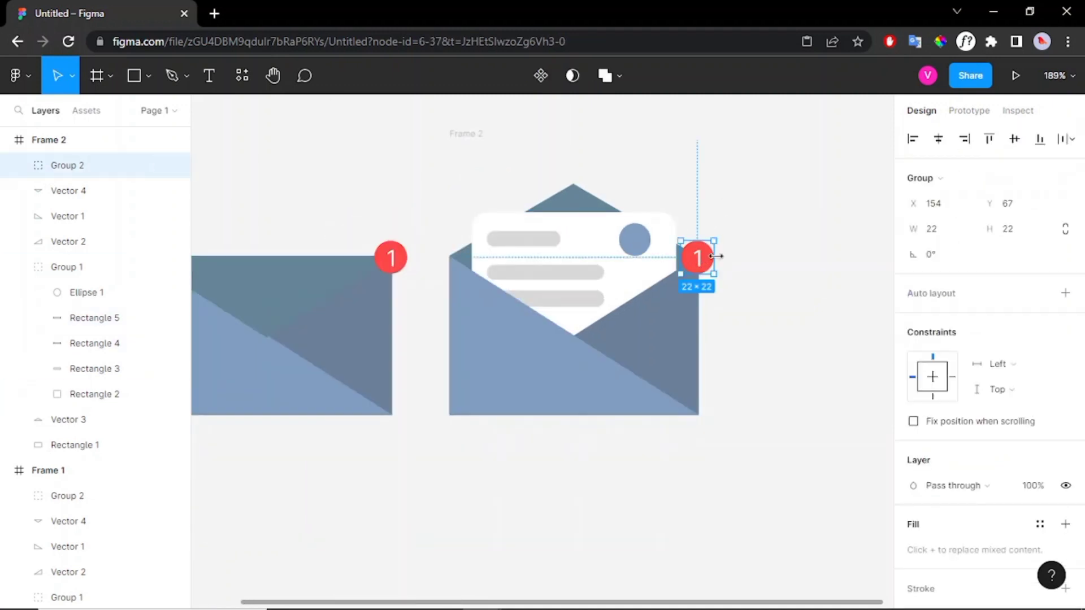
scroll(715, 256, "up", 4)
scroll(721, 262, "up", 5)
scroll(719, 271, "up", 1)
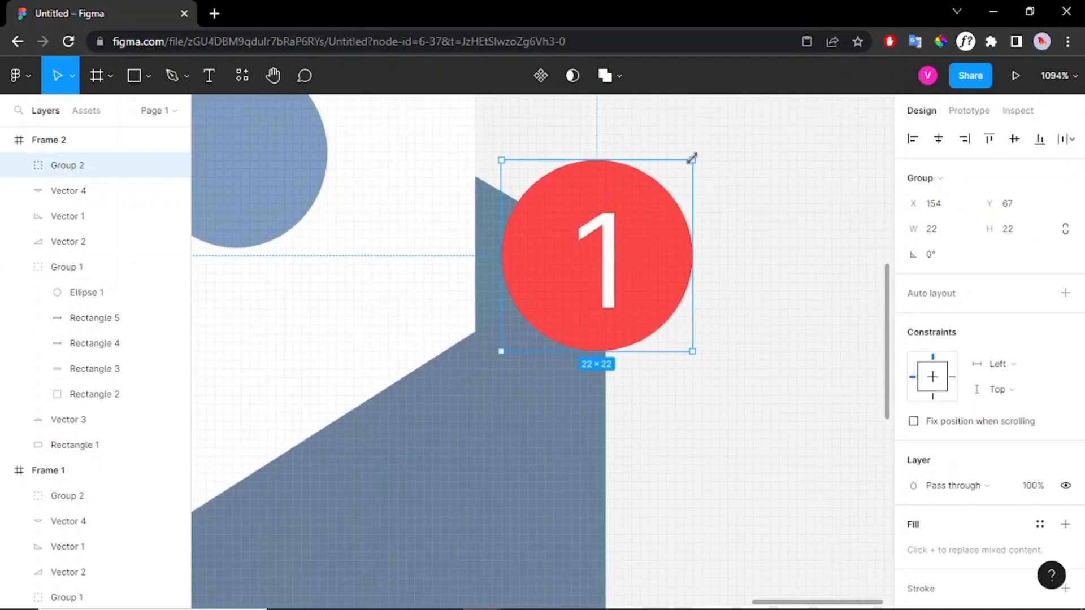
left_click_drag(677, 166, 612, 233)
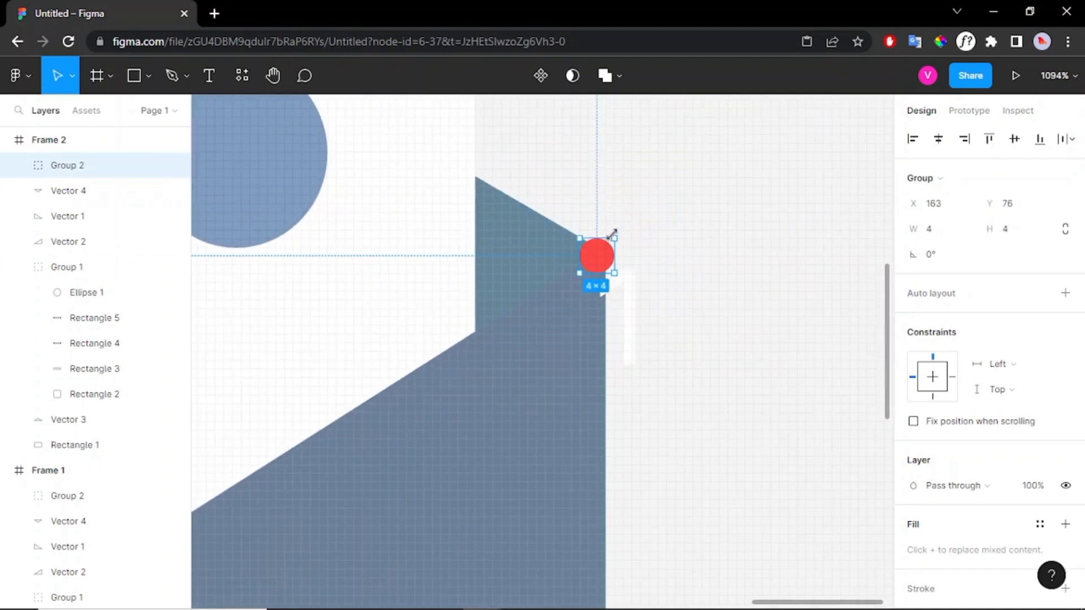
left_click(633, 316)
Step: Set the badge's number 1 text to font size 1.5
left_click(29, 169)
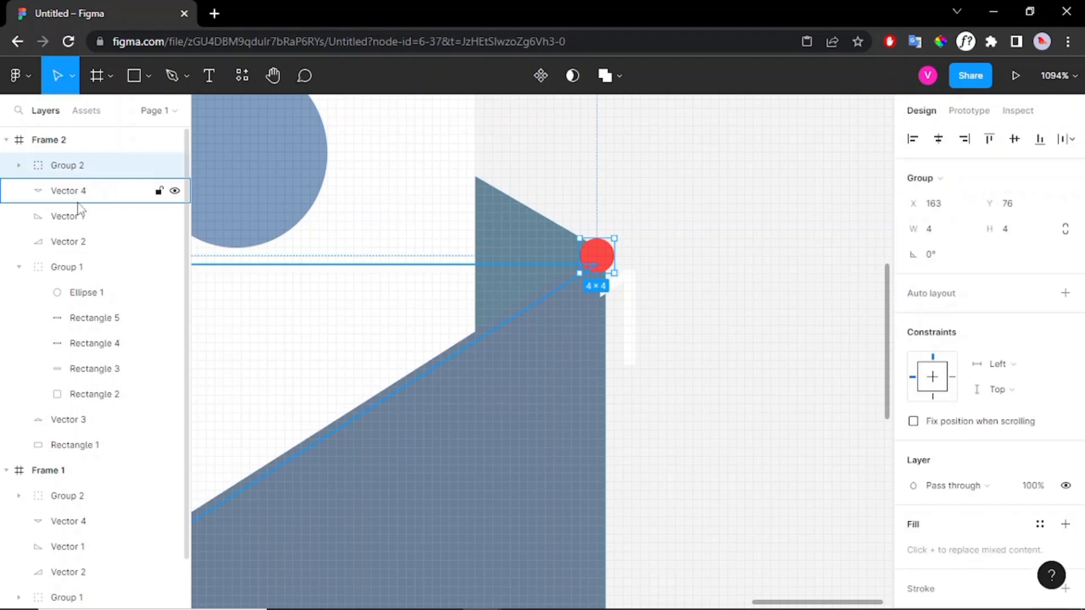
left_click(53, 195)
type("1.5")
key("Return")
key("Escape")
Step: Resize the badge's red circle (Ellipse 2) to 2×2 and fade the 1 text fill to 10% opacity
left_click(86, 216)
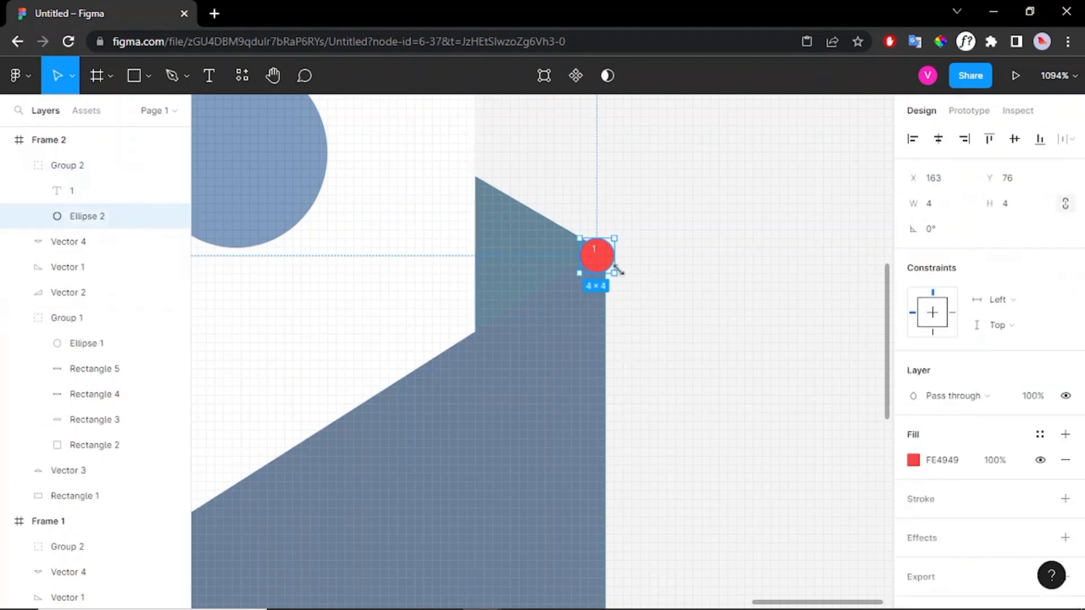
left_click_drag(616, 273, 606, 265)
left_click(999, 463)
left_click(99, 189)
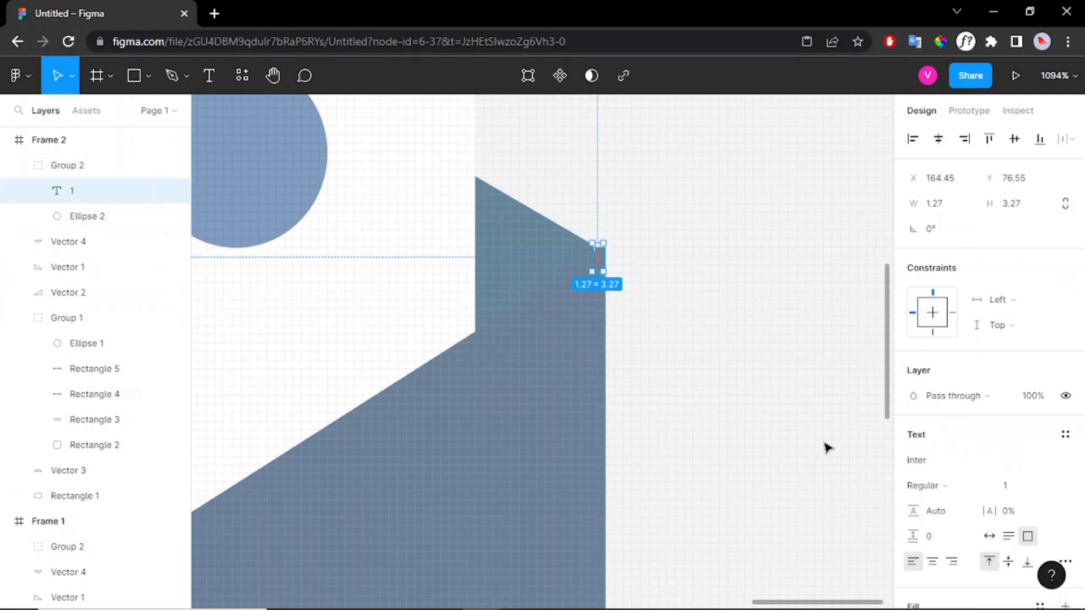
scroll(1014, 533, "down", 4)
left_click(996, 433)
type("100")
key("Return")
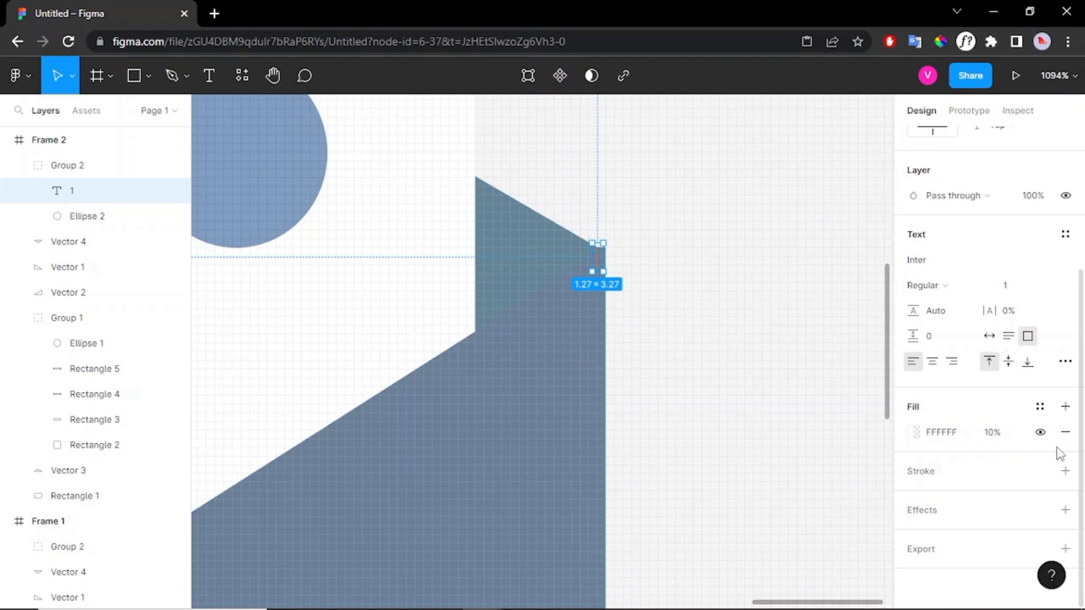
Step: Open the open flap shape's points for editing, then exit and deselect it
scroll(680, 231, "down", 5)
left_click(770, 218)
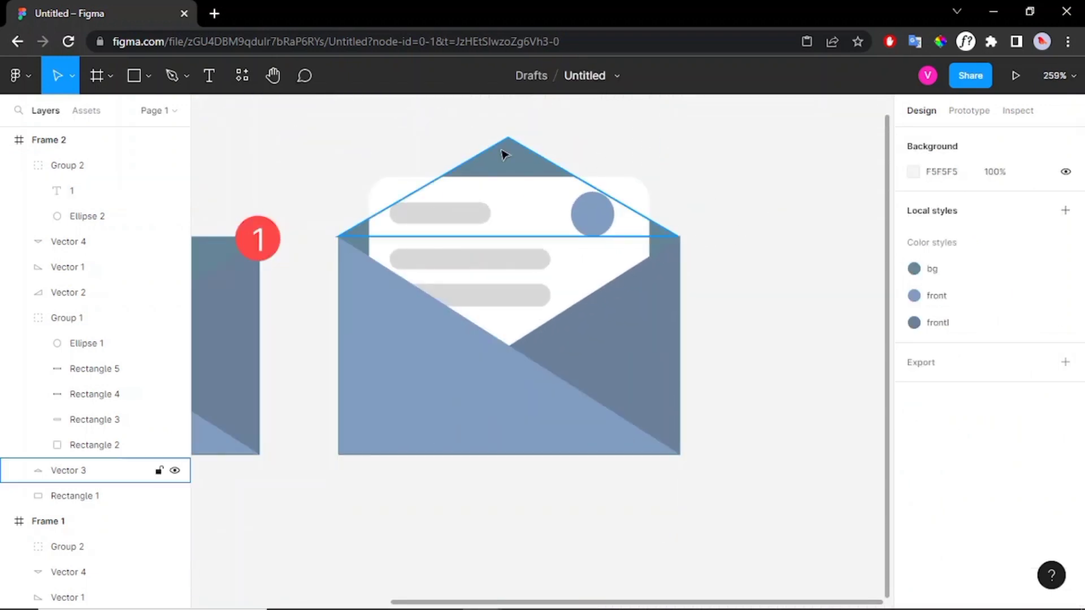
double_click(523, 152)
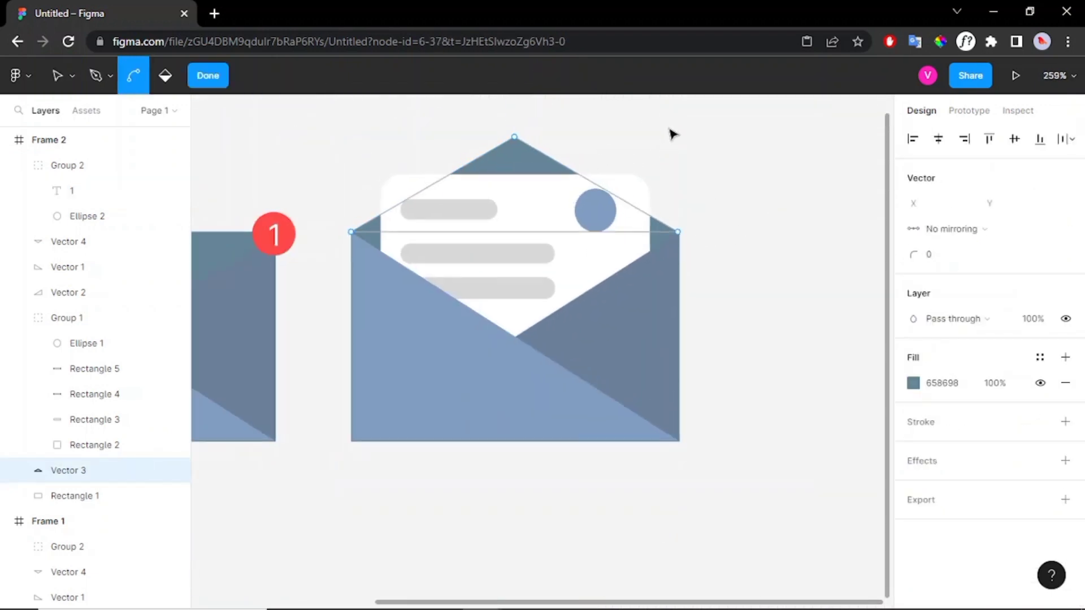
key("Escape")
scroll(672, 135, "down", 5)
scroll(735, 226, "up", 3)
key("Escape")
Step: Turn both envelope frames into components and combine them as variants of Component 1
left_click_drag(278, 196, 813, 513)
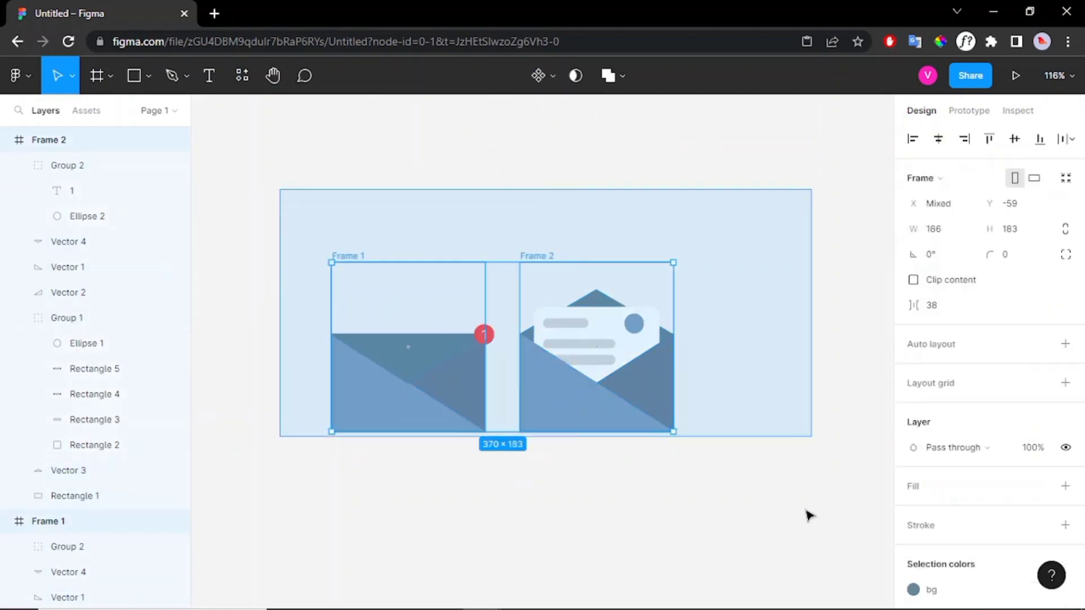
left_click(551, 79)
left_click(572, 148)
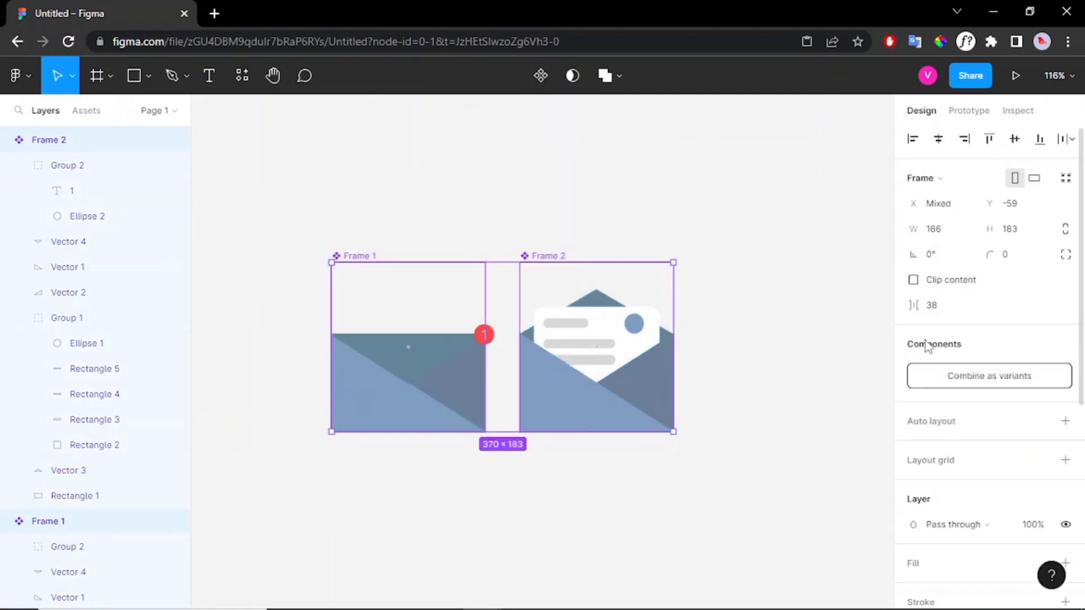
left_click(964, 380)
Step: In Prototype, link closed and open variants to each other with On click Smart animate
left_click(969, 110)
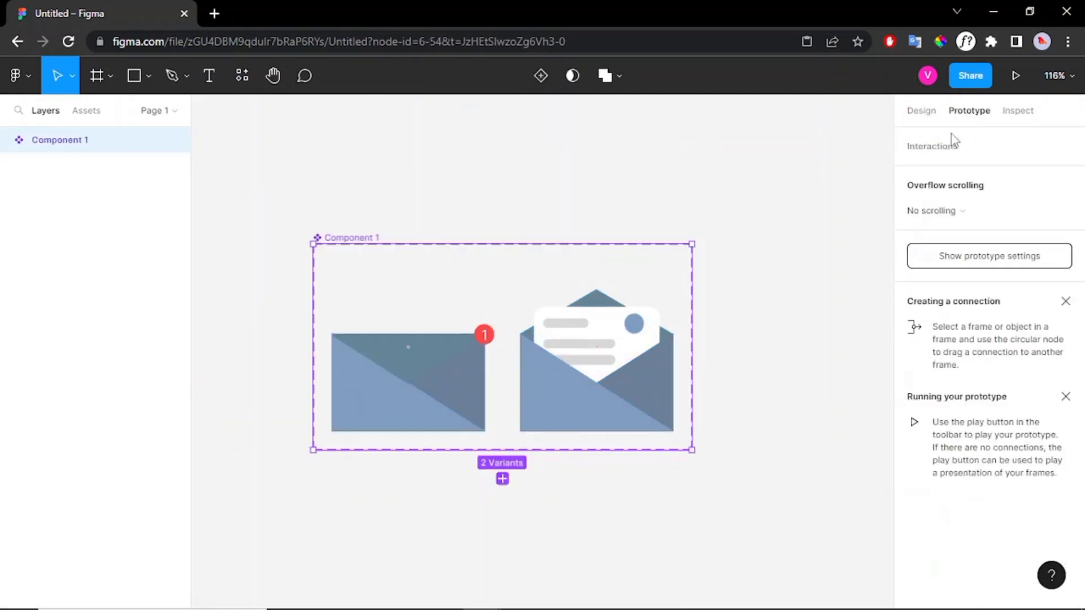
left_click(486, 368)
left_click_drag(484, 347, 620, 353)
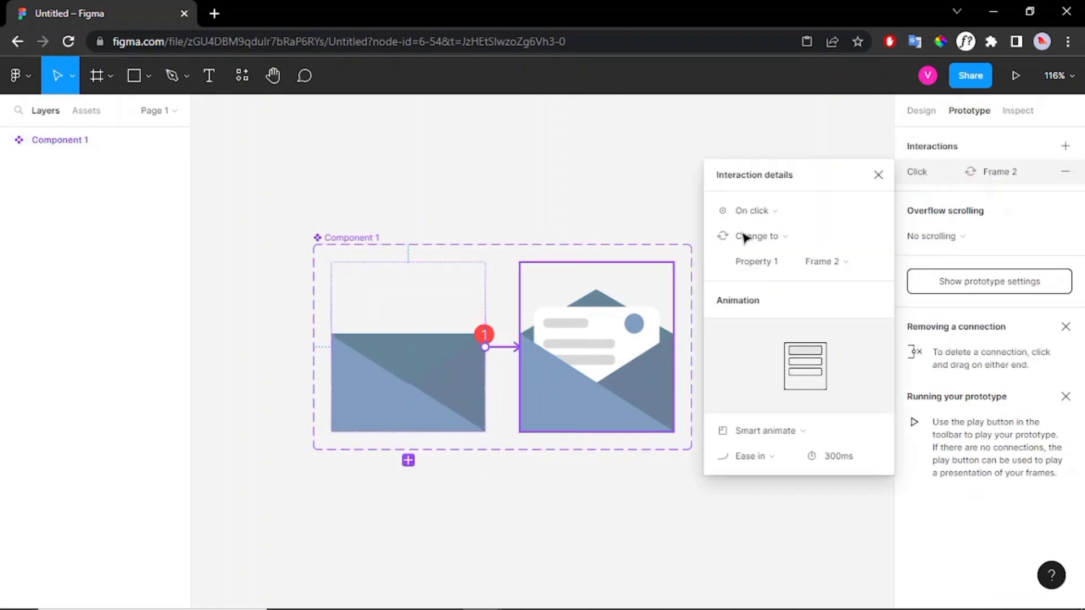
left_click(592, 364)
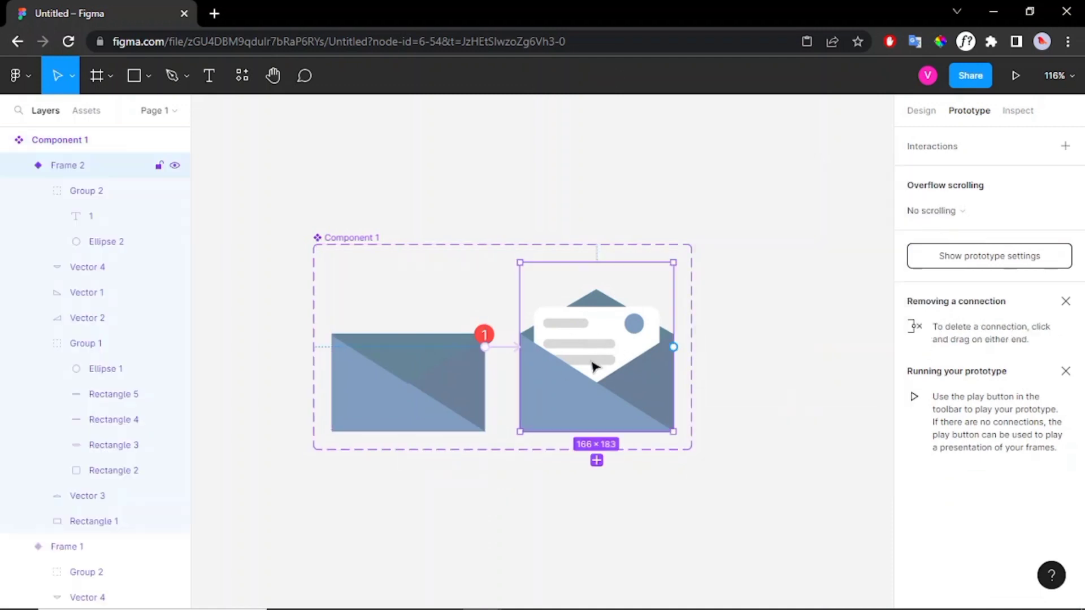
left_click_drag(520, 359, 460, 380)
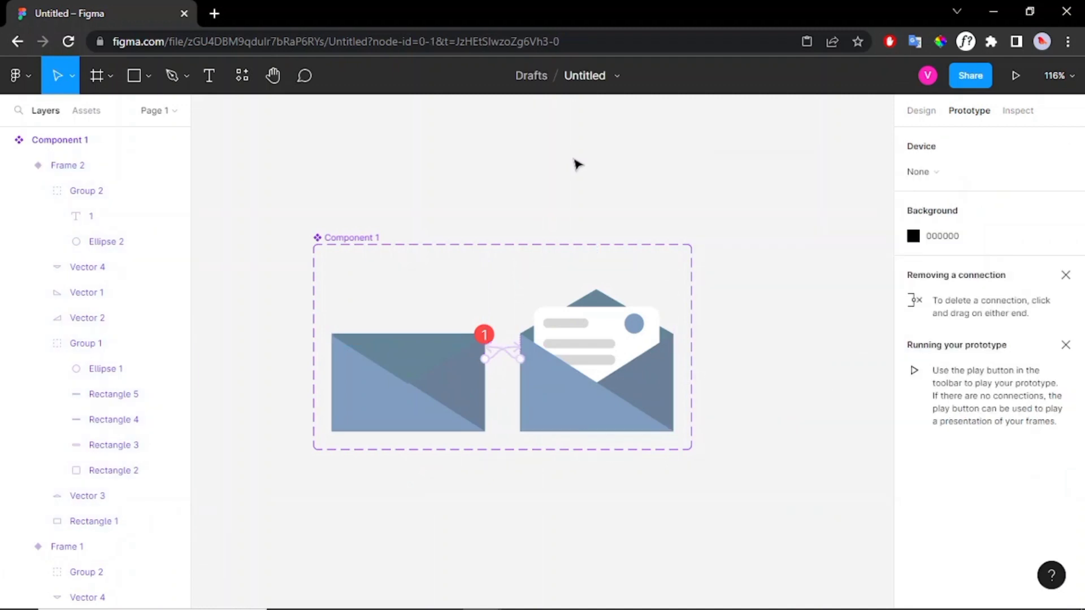
Step: Draw a 249×431 phone frame, place an envelope component instance in it, and start Present
scroll(576, 164, "right", 5)
key("f")
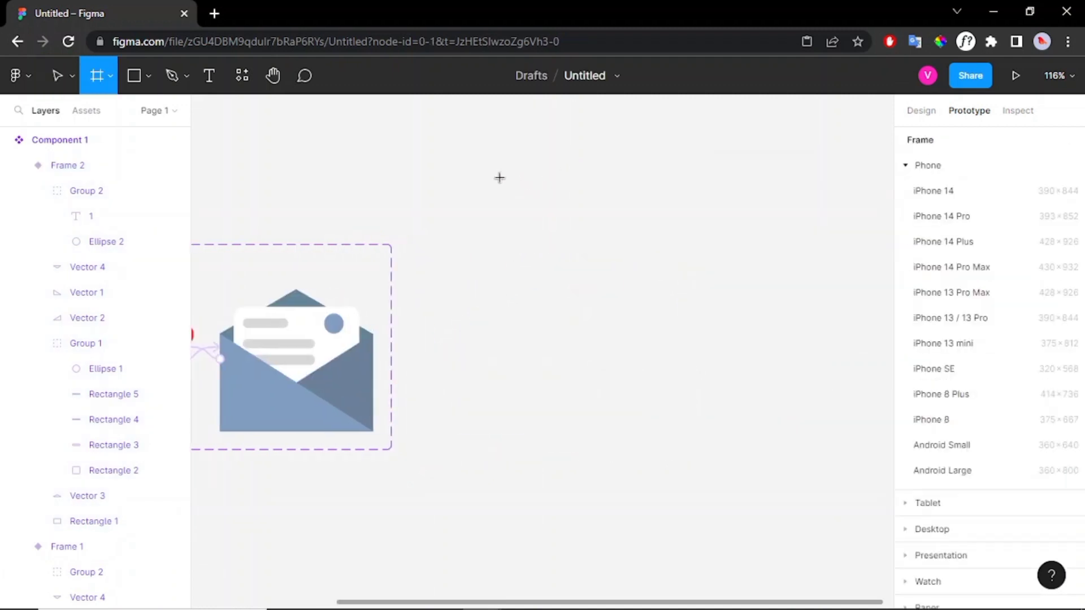
left_click_drag(496, 166, 728, 565)
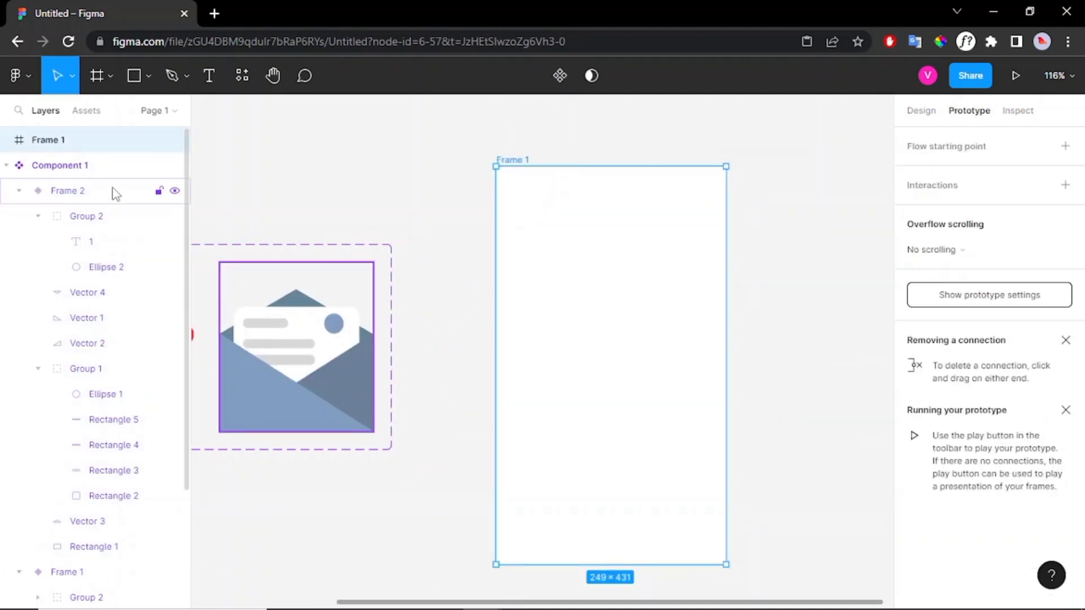
key("alt+2")
mouse_move(50, 232)
left_mouse_down()
mouse_move(618, 359)
mouse_move(625, 370)
left_mouse_up()
scroll(626, 369, "down", 1)
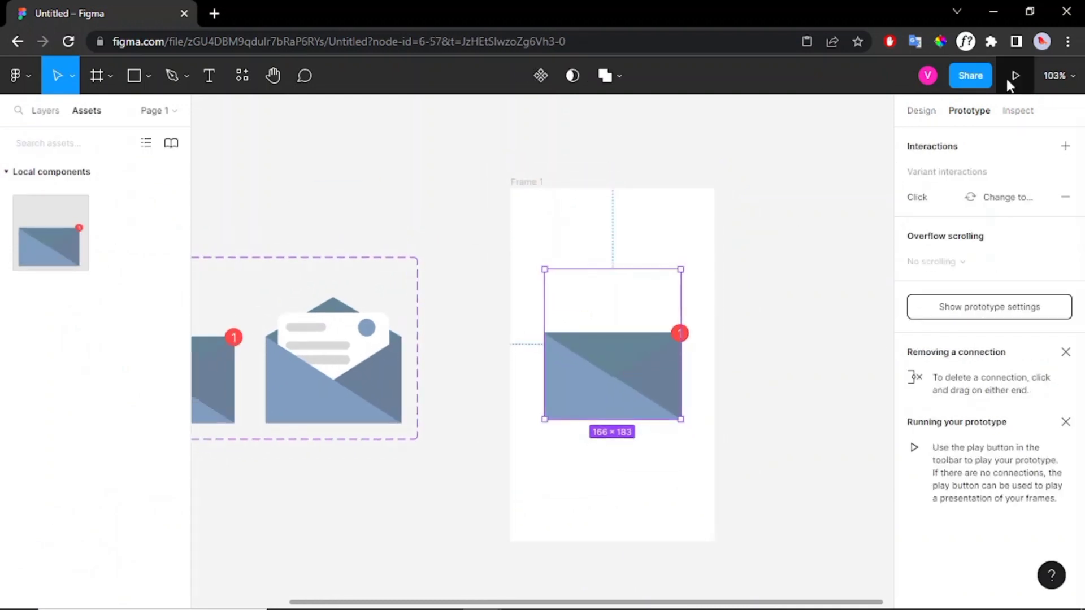
left_click(1015, 75)
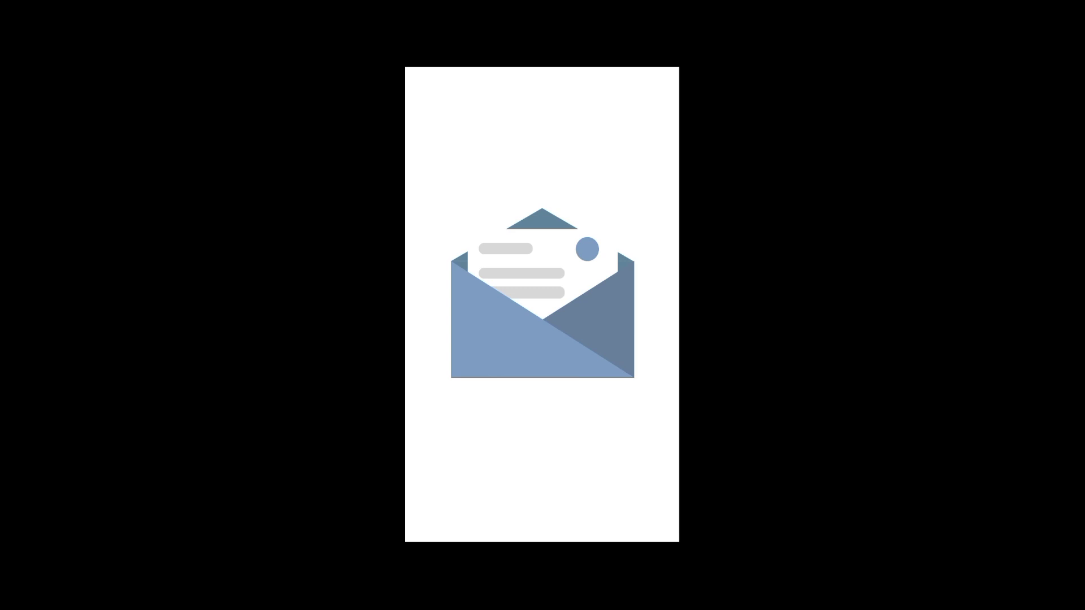